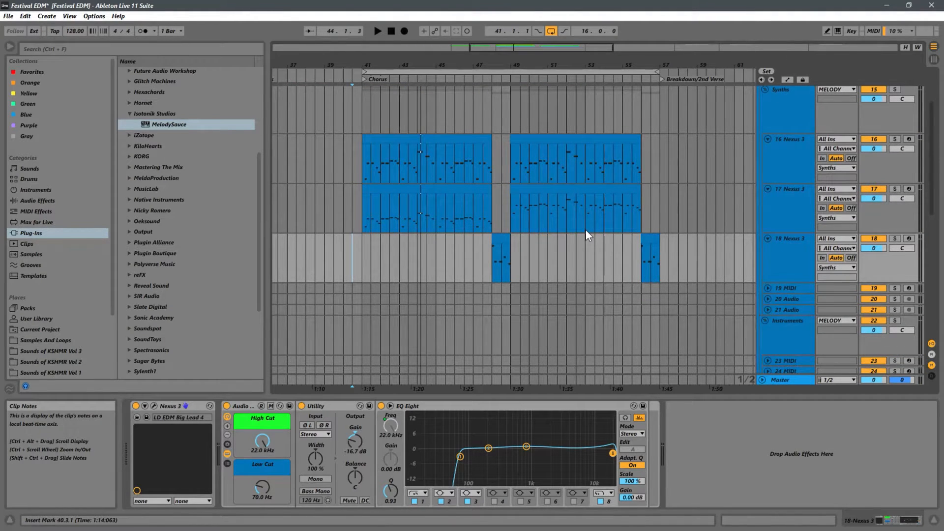
Step: Unfold tracks 23 MIDI, 24 MIDI and 25 Audio in the Instruments group and select the 25 Audio lane
{"action": "scroll", "coordinate": [541, 189], "scroll_direction": "down", "scroll_amount": 3}
{"action": "scroll", "coordinate": [544, 192], "scroll_direction": "down", "scroll_amount": 3}
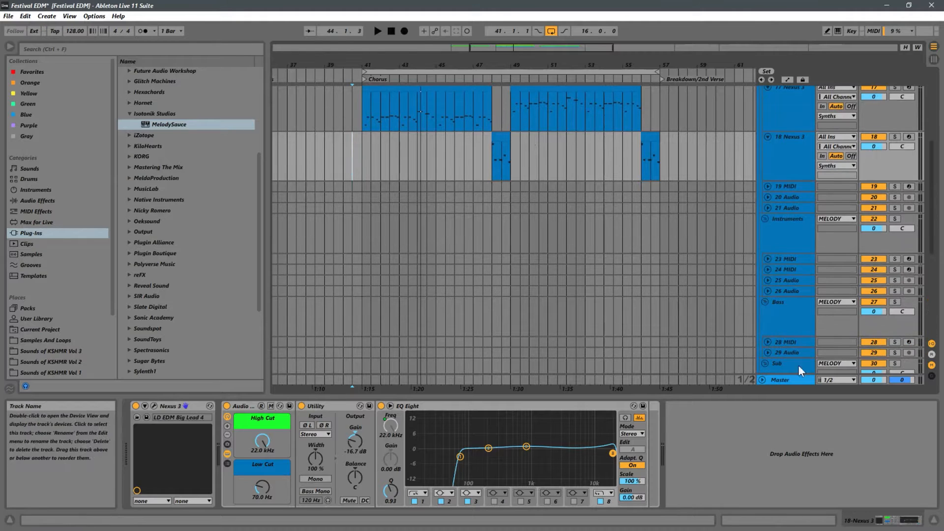
{"action": "left_click", "coordinate": [797, 236]}
{"action": "left_click", "coordinate": [769, 259]}
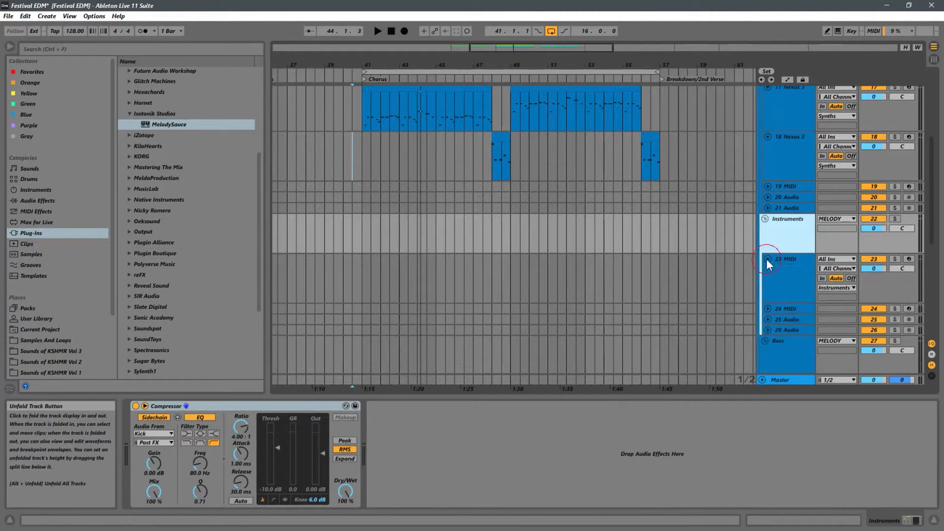
{"action": "scroll", "coordinate": [782, 259], "scroll_direction": "down", "scroll_amount": 2}
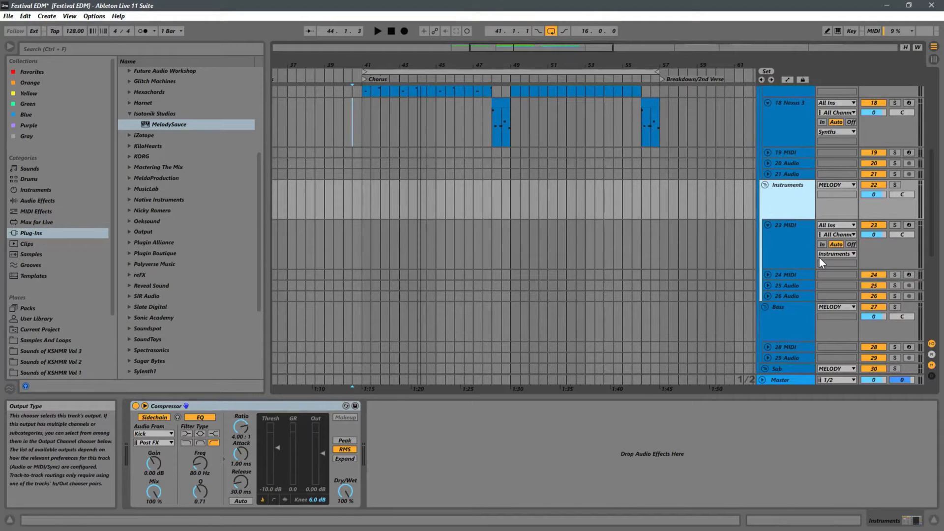
{"action": "scroll", "coordinate": [819, 258], "scroll_direction": "down", "scroll_amount": 3}
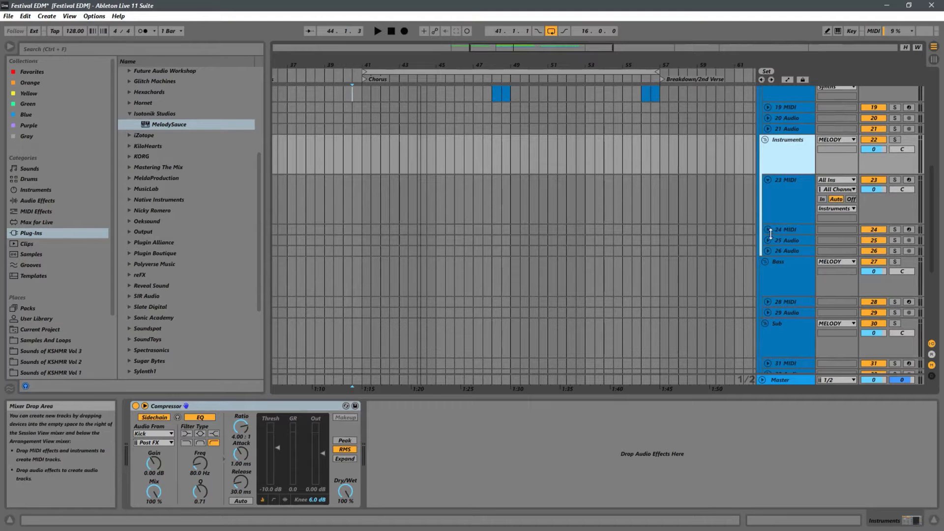
{"action": "left_click", "coordinate": [787, 203]}
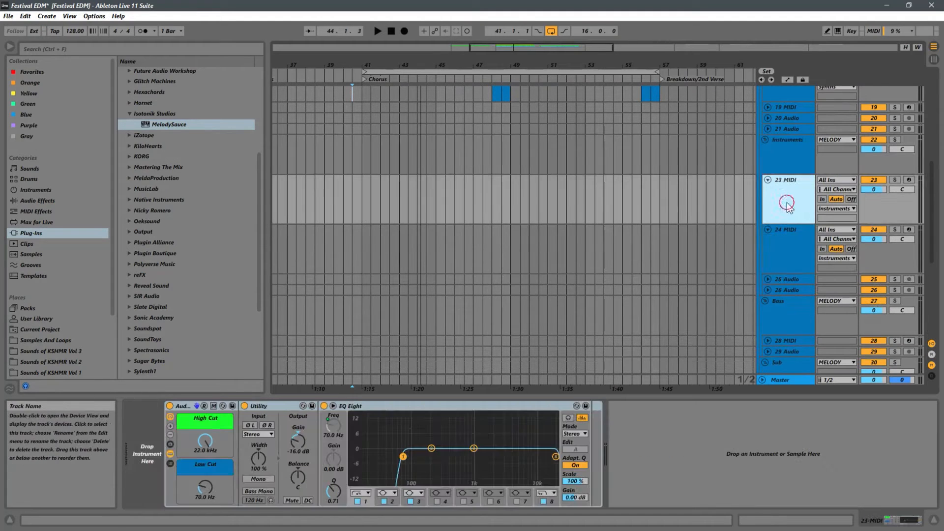
{"action": "left_click", "coordinate": [768, 279]}
{"action": "left_click", "coordinate": [795, 282]}
{"action": "left_click", "coordinate": [427, 279]}
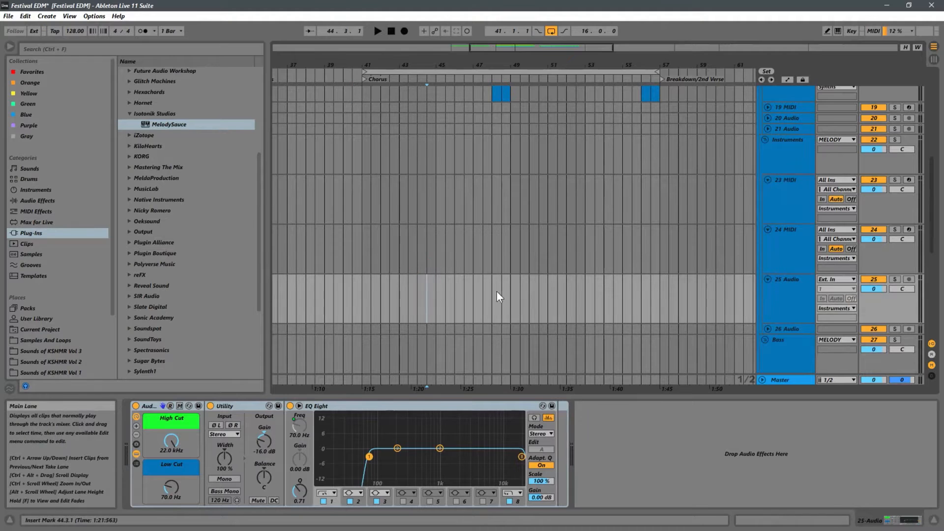
Step: Search the Samples And Loops folder for "cymatics bras"
{"action": "left_click", "coordinate": [43, 330]}
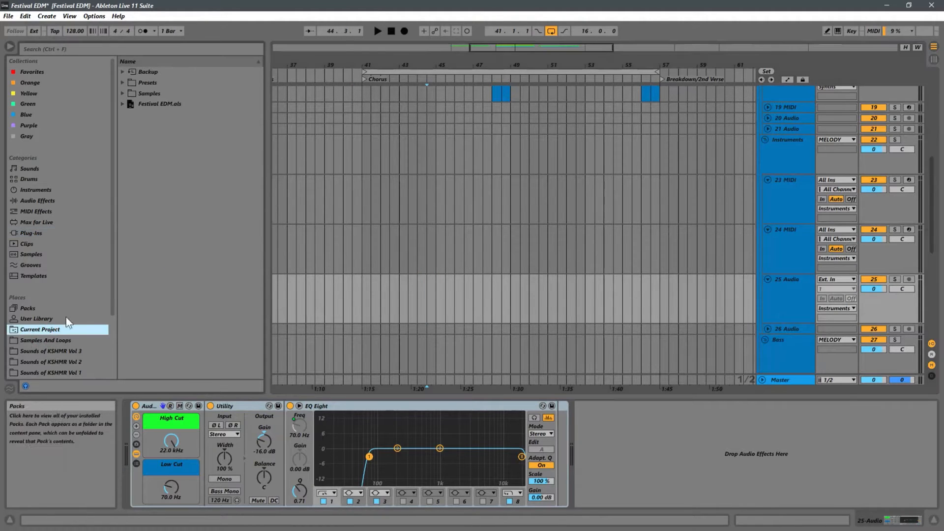
{"action": "left_click", "coordinate": [66, 342]}
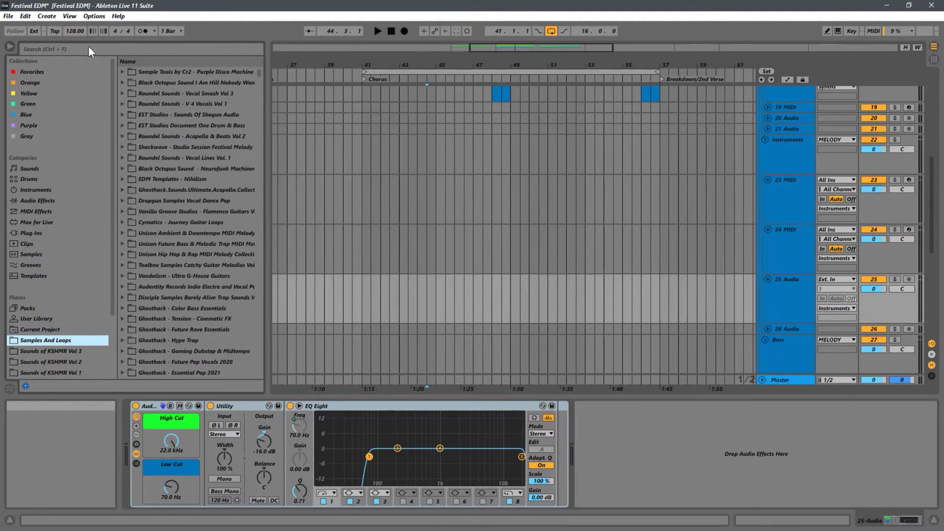
{"action": "left_click", "coordinate": [75, 50]}
{"action": "type", "text": "c"}
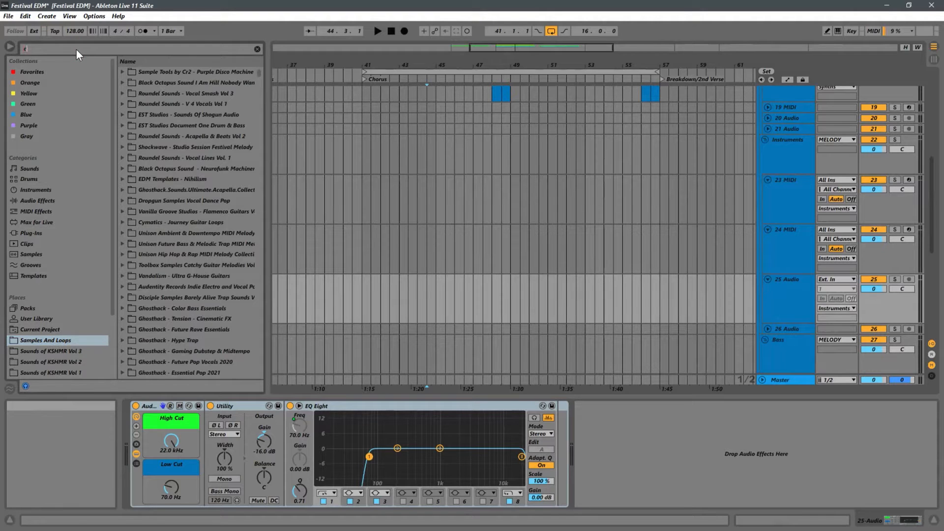
{"action": "type", "text": "ymatics "}
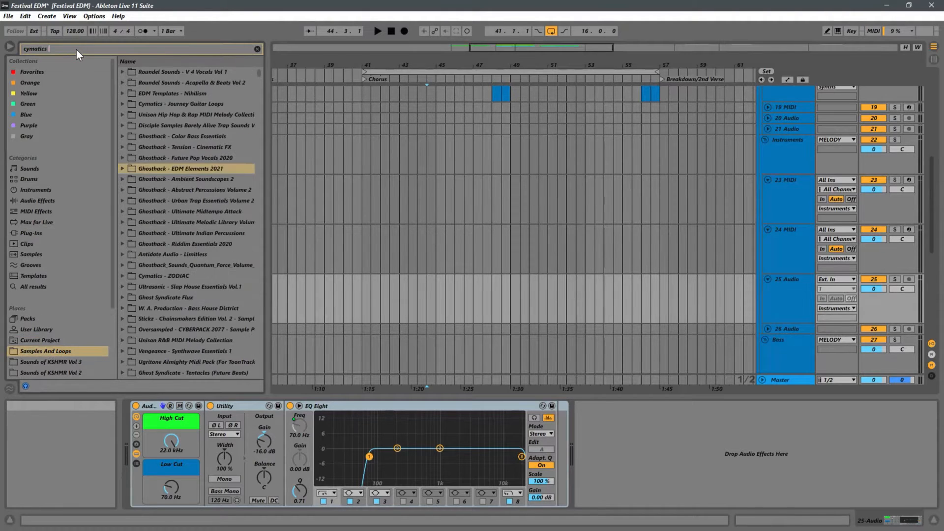
{"action": "type", "text": "bras"}
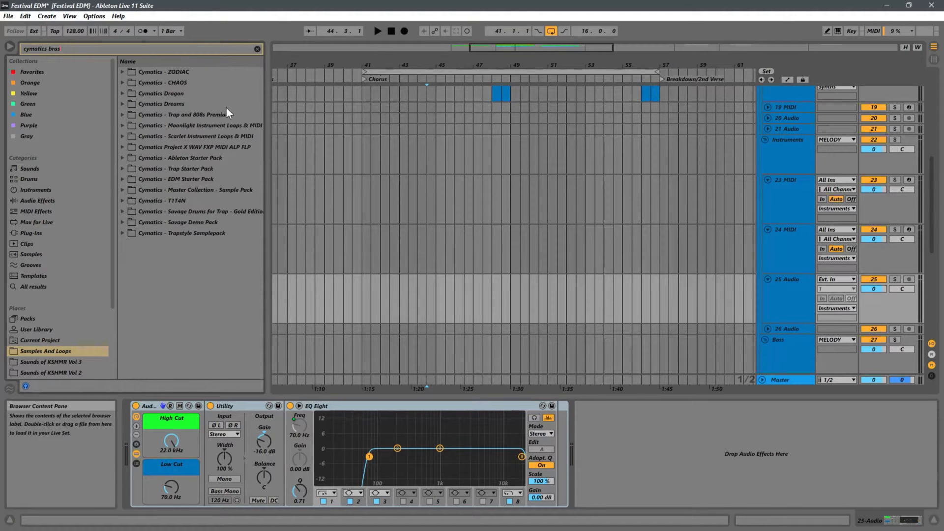
Step: Expand the Brass Loops folder in the Cymatics - T1T4N pack and widen the browser to show full file names
{"action": "left_click", "coordinate": [122, 202]}
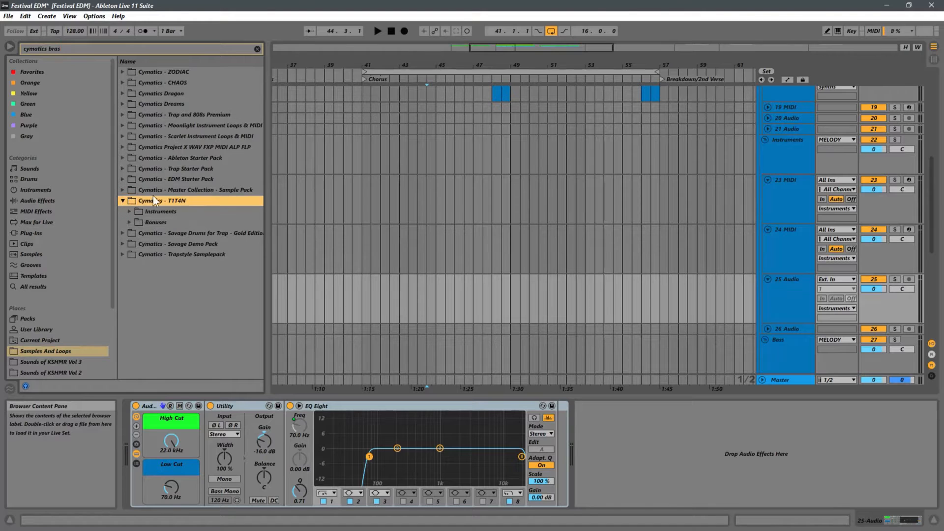
{"action": "left_click", "coordinate": [130, 223]}
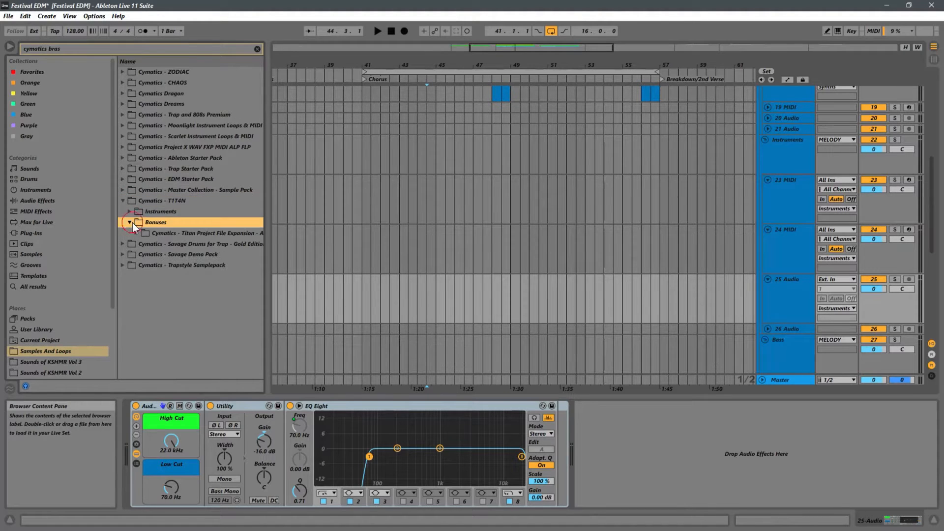
{"action": "left_click", "coordinate": [129, 212]}
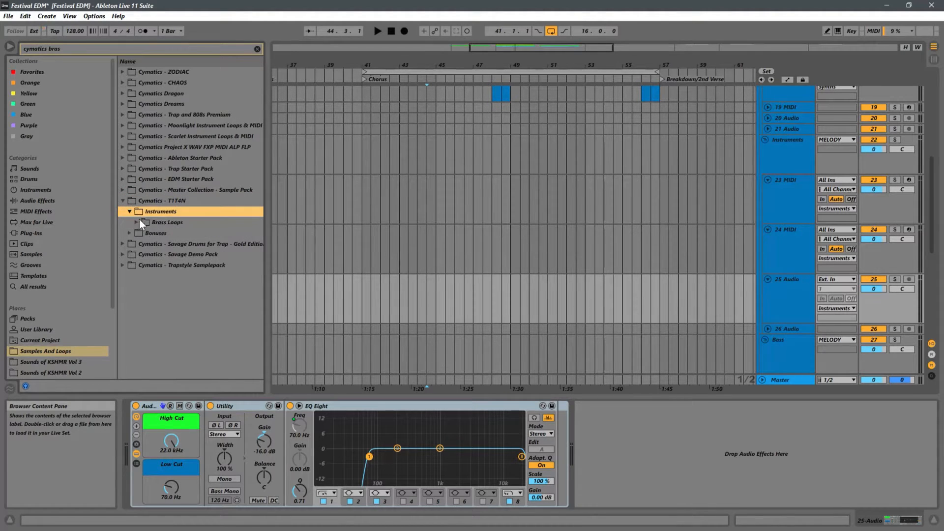
{"action": "left_click", "coordinate": [137, 222]}
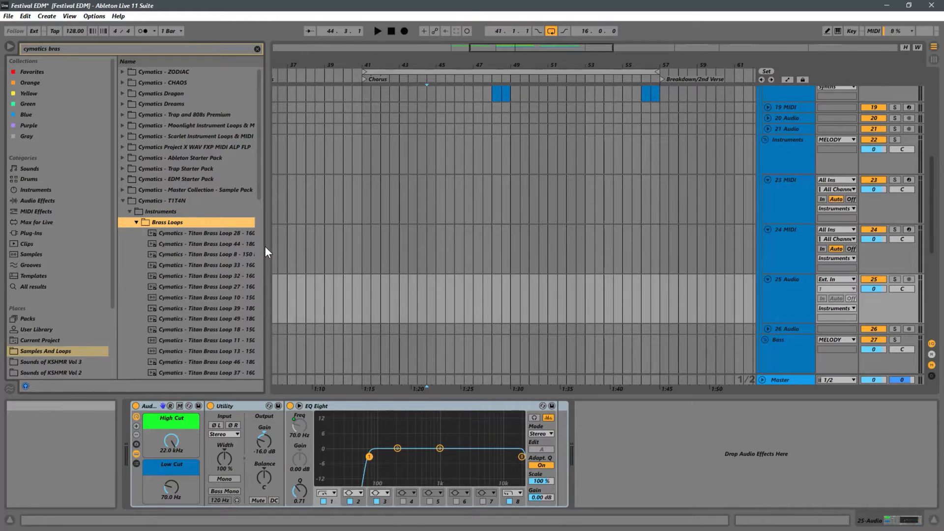
{"action": "left_click_drag", "start_coordinate": [266, 248], "coordinate": [402, 250]}
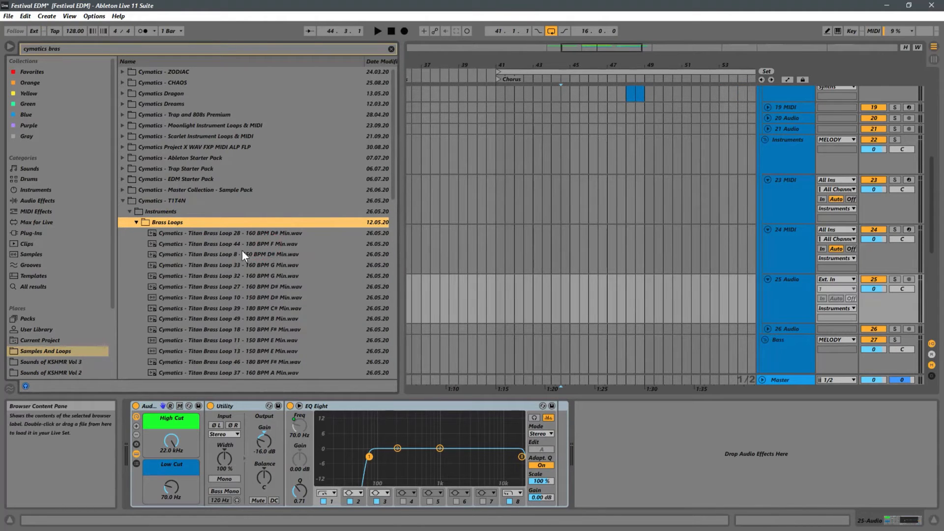
Step: Audition several Titan Brass Loops, including loops 18, 29, 20, 17 and 19
{"action": "scroll", "coordinate": [313, 259], "scroll_direction": "down", "scroll_amount": 2}
{"action": "left_click", "coordinate": [240, 307]}
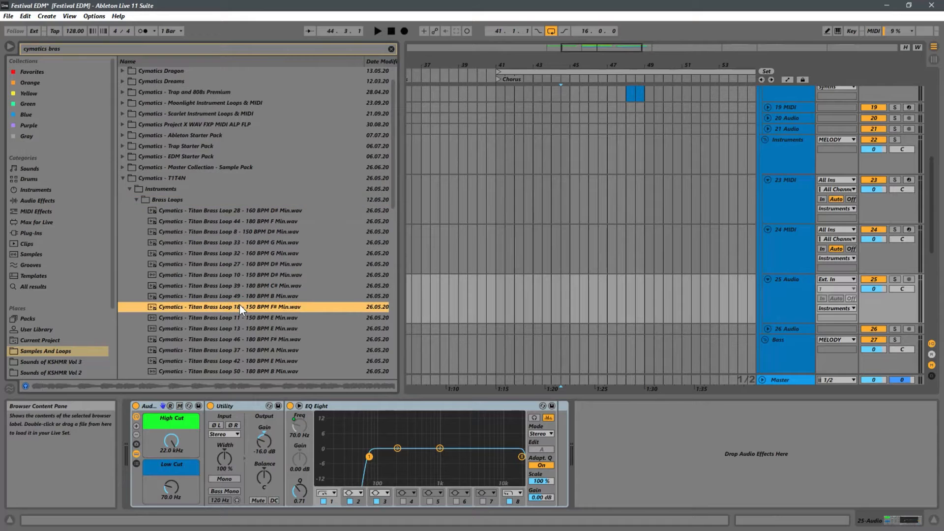
{"action": "scroll", "coordinate": [275, 303], "scroll_direction": "down", "scroll_amount": 4}
{"action": "left_click", "coordinate": [276, 306]}
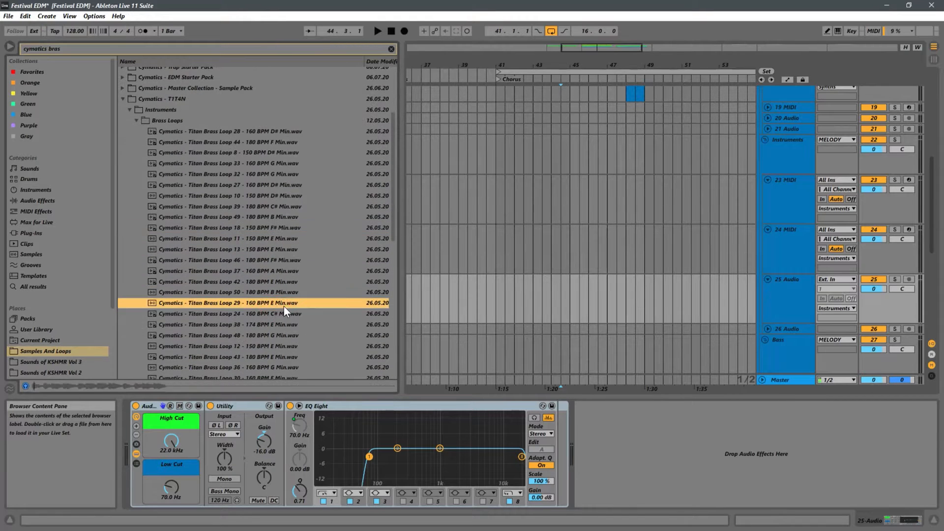
{"action": "scroll", "coordinate": [293, 304], "scroll_direction": "down", "scroll_amount": 3}
{"action": "scroll", "coordinate": [279, 268], "scroll_direction": "down", "scroll_amount": 3}
{"action": "left_click", "coordinate": [334, 277]}
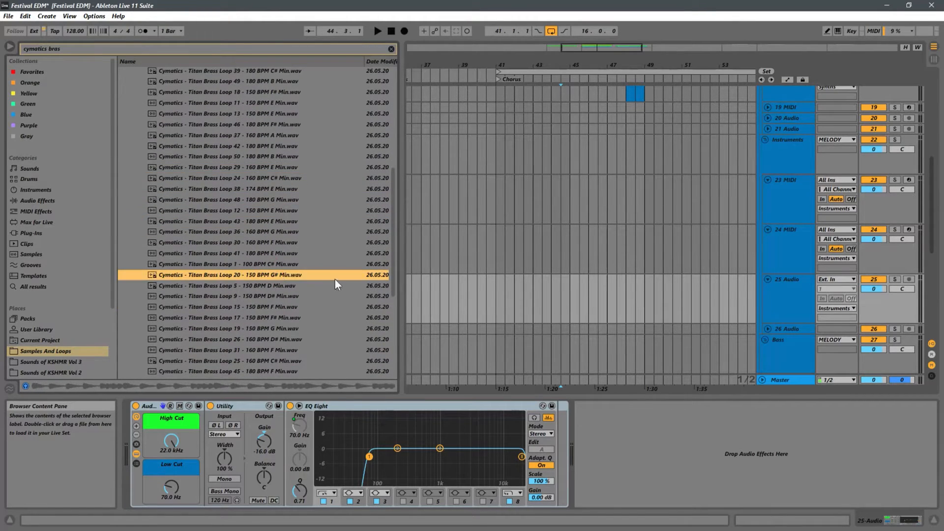
{"action": "left_click", "coordinate": [282, 316]}
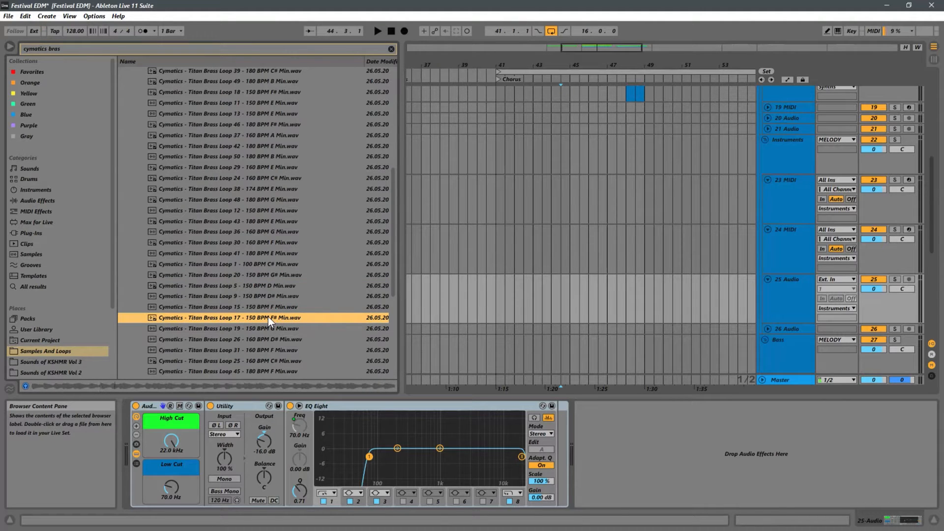
{"action": "left_click", "coordinate": [247, 328]}
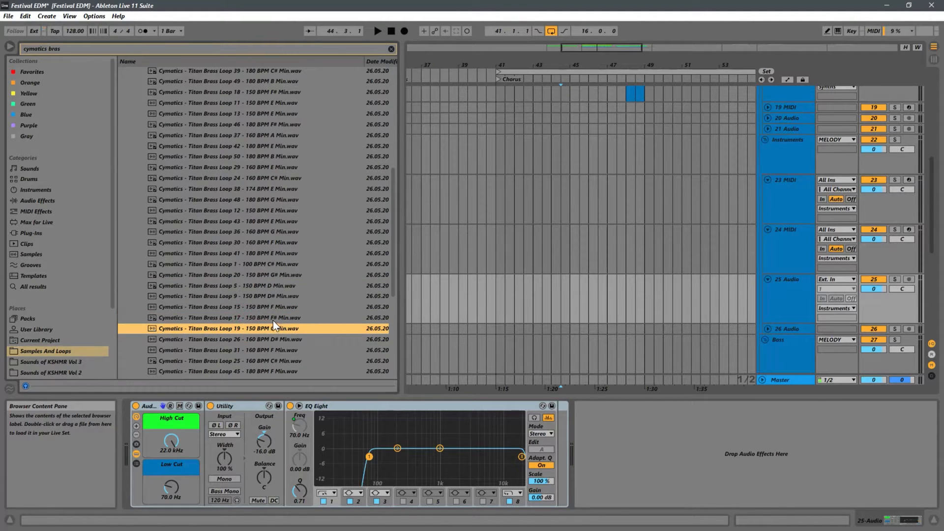
Step: Open the Imported samples folder of the Cymatics - Brass Ableton project in the T1T4N pack's Bonuses folder
{"action": "scroll", "coordinate": [273, 320], "scroll_direction": "up", "scroll_amount": 3}
{"action": "scroll", "coordinate": [274, 318], "scroll_direction": "up", "scroll_amount": 4}
{"action": "left_click", "coordinate": [136, 176]}
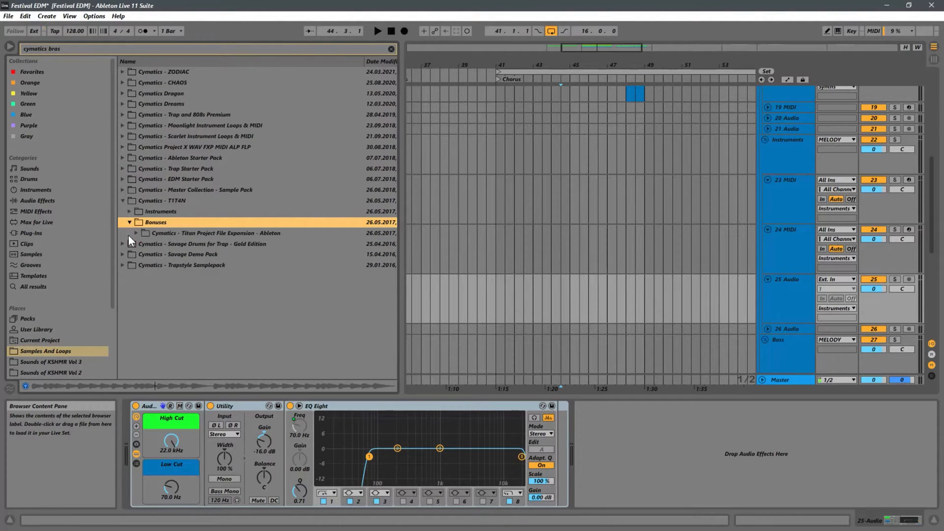
{"action": "left_click", "coordinate": [140, 236]}
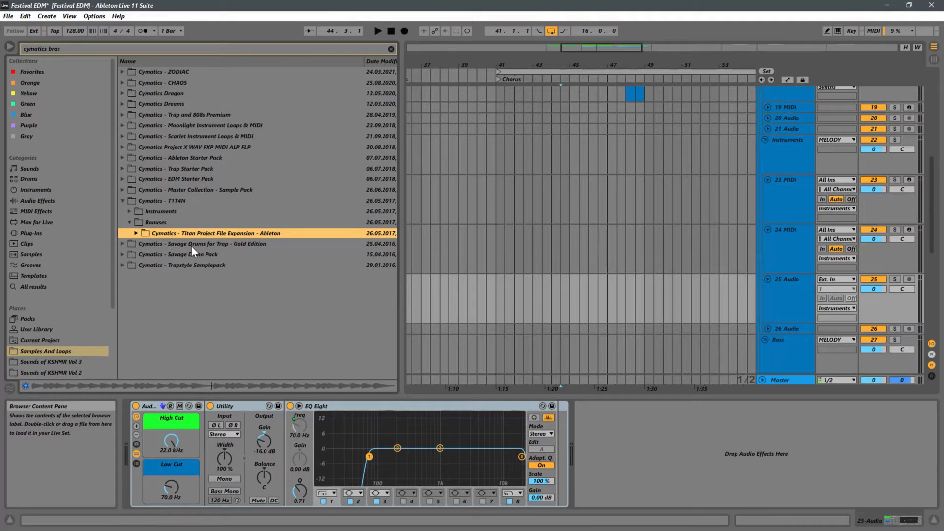
{"action": "left_click", "coordinate": [134, 234]}
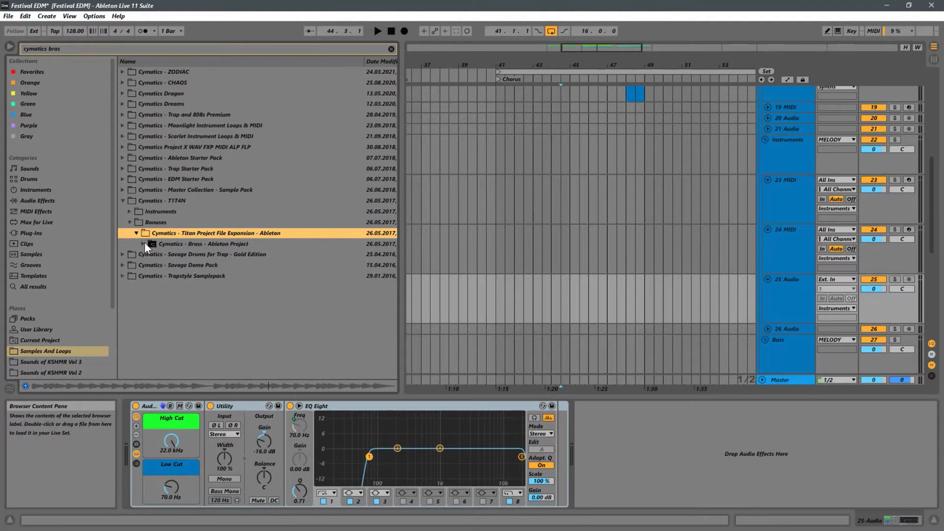
{"action": "left_click", "coordinate": [143, 244]}
{"action": "left_click", "coordinate": [149, 254]}
{"action": "left_click", "coordinate": [156, 265]}
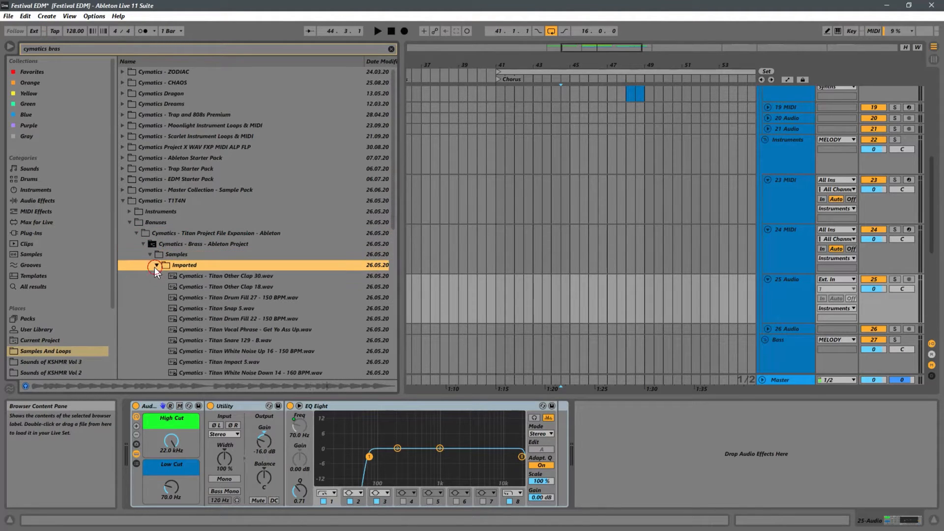
Step: Audition imported Titan samples, including Drum Fill 22, Synth One Shot 24 and Ambience 28
{"action": "left_click", "coordinate": [240, 317]}
{"action": "scroll", "coordinate": [243, 317], "scroll_direction": "down", "scroll_amount": 2}
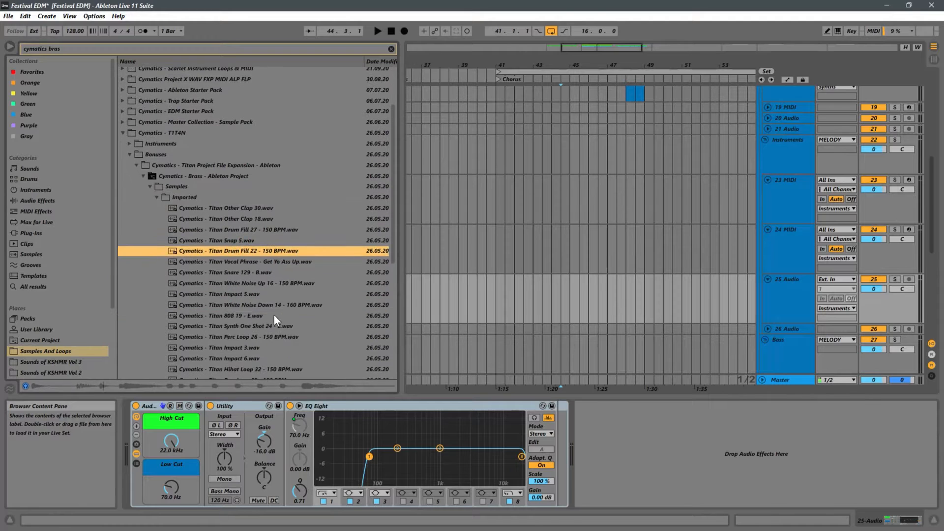
{"action": "left_click", "coordinate": [234, 330]}
{"action": "scroll", "coordinate": [258, 324], "scroll_direction": "down", "scroll_amount": 8}
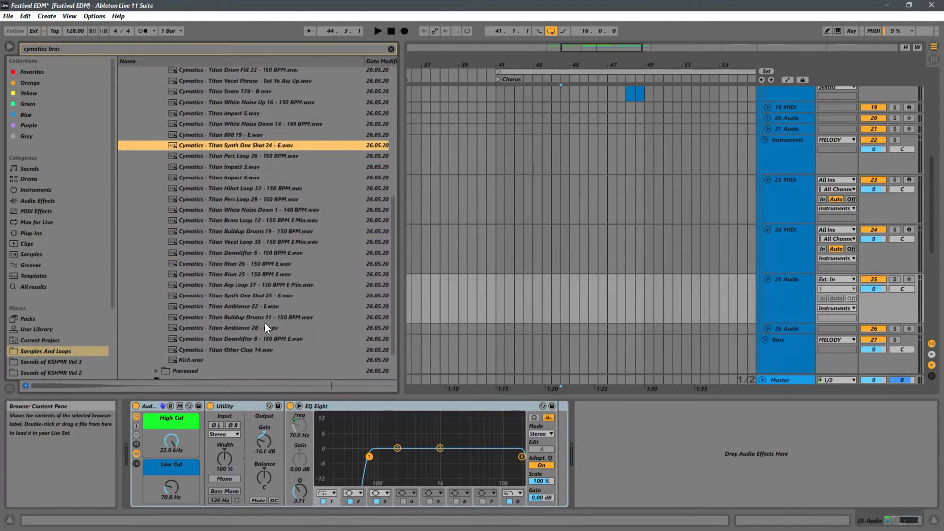
{"action": "left_click", "coordinate": [240, 316]}
{"action": "scroll", "coordinate": [292, 300], "scroll_direction": "down", "scroll_amount": 2}
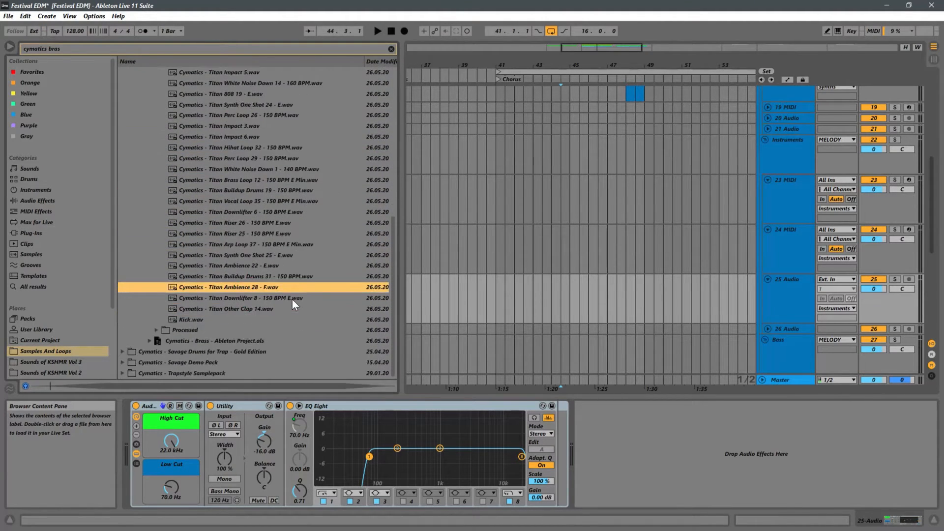
Step: Place Titan Brass Loop 12 - 150 BPM E Min on track 25 at about 42.3.1 and clear the browser search
{"action": "left_click", "coordinate": [235, 182]}
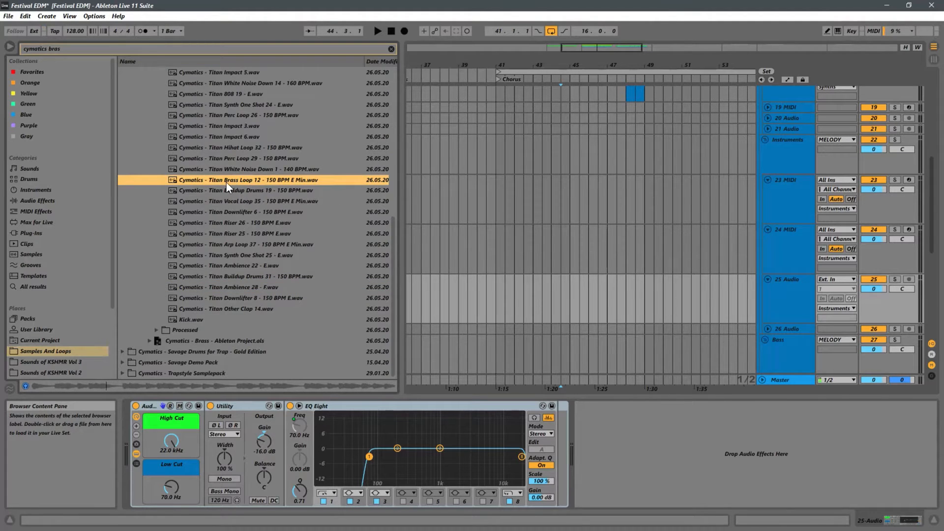
{"action": "mouse_move", "coordinate": [226, 185]}
{"action": "left_mouse_down"}
{"action": "mouse_move", "coordinate": [343, 172]}
{"action": "mouse_move", "coordinate": [507, 201]}
{"action": "mouse_move", "coordinate": [525, 292]}
{"action": "left_mouse_up"}
{"action": "left_click", "coordinate": [513, 295]}
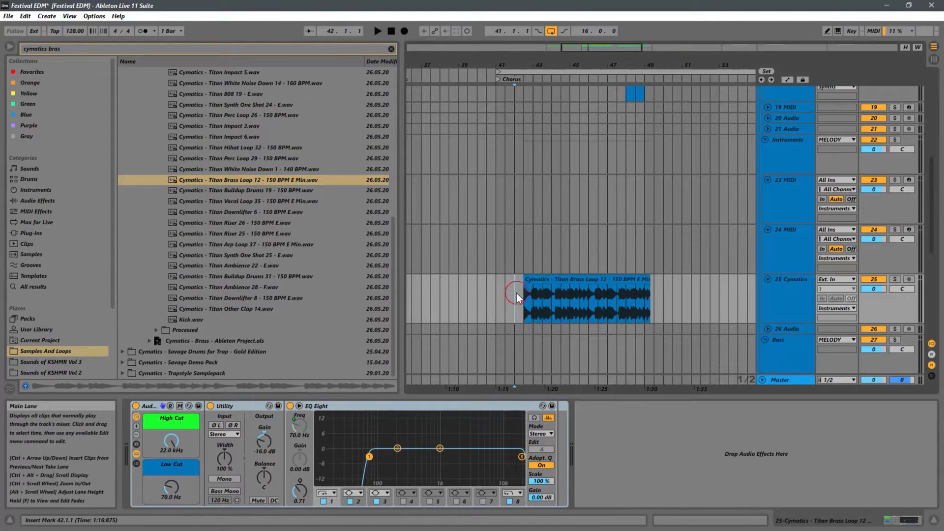
{"action": "left_click", "coordinate": [391, 49]}
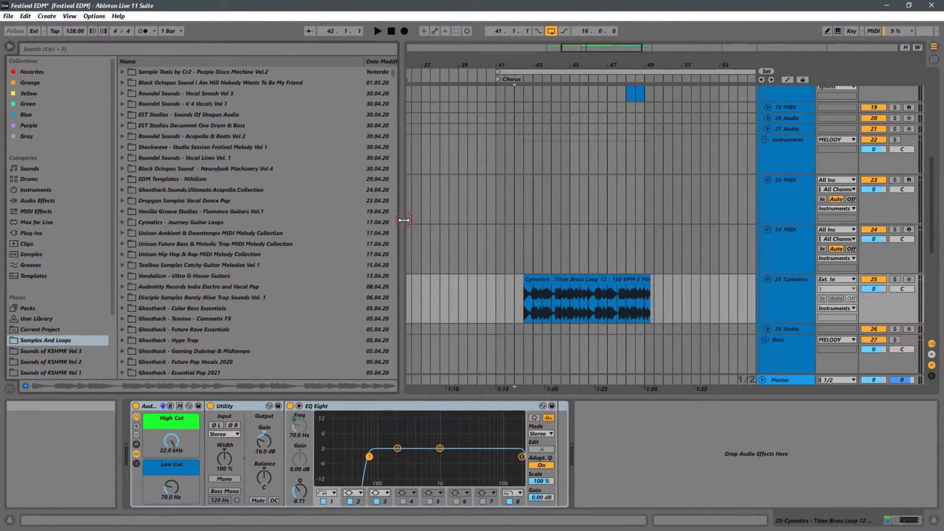
{"action": "left_click_drag", "start_coordinate": [404, 219], "coordinate": [264, 219]}
Step: Move the brass loop to the Chorus start at 41.1.1 and trim its end to 41.3.1
{"action": "left_click", "coordinate": [429, 283]}
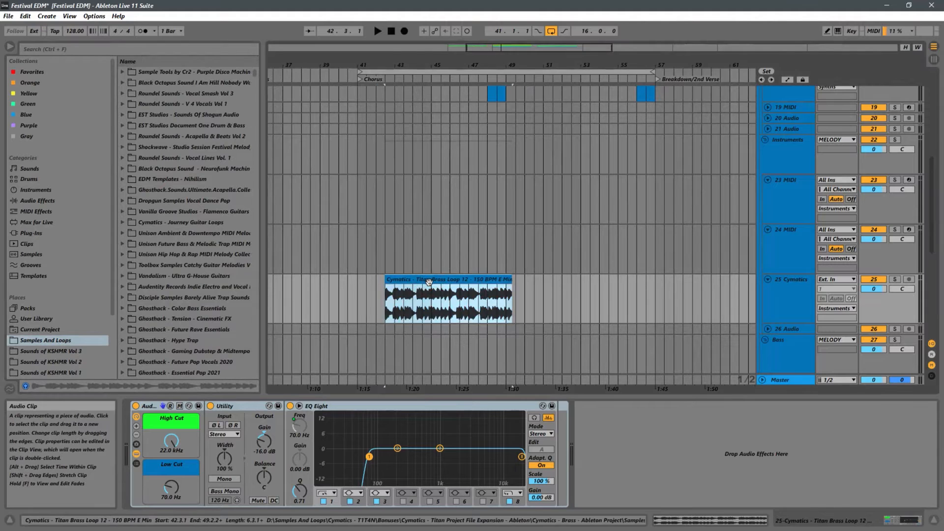
{"action": "left_click_drag", "start_coordinate": [428, 282], "coordinate": [404, 282]}
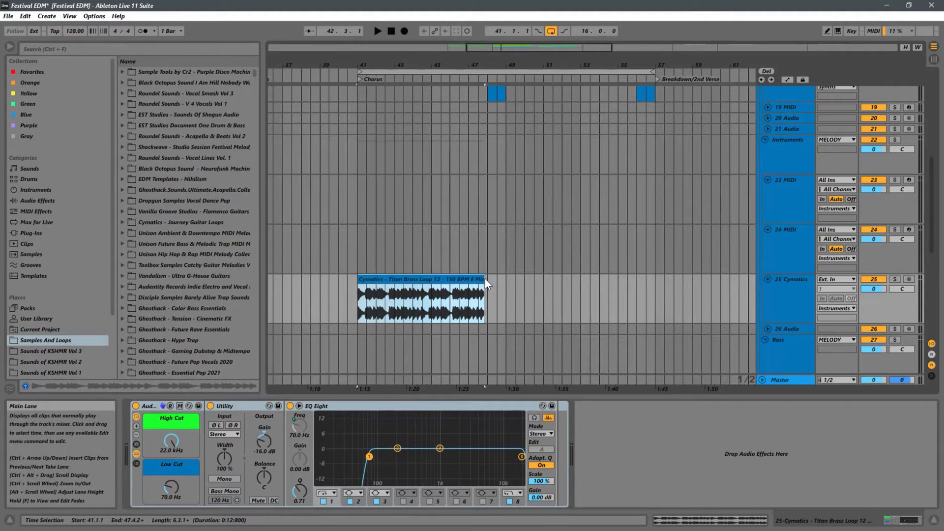
{"action": "left_click_drag", "start_coordinate": [485, 278], "coordinate": [371, 279]}
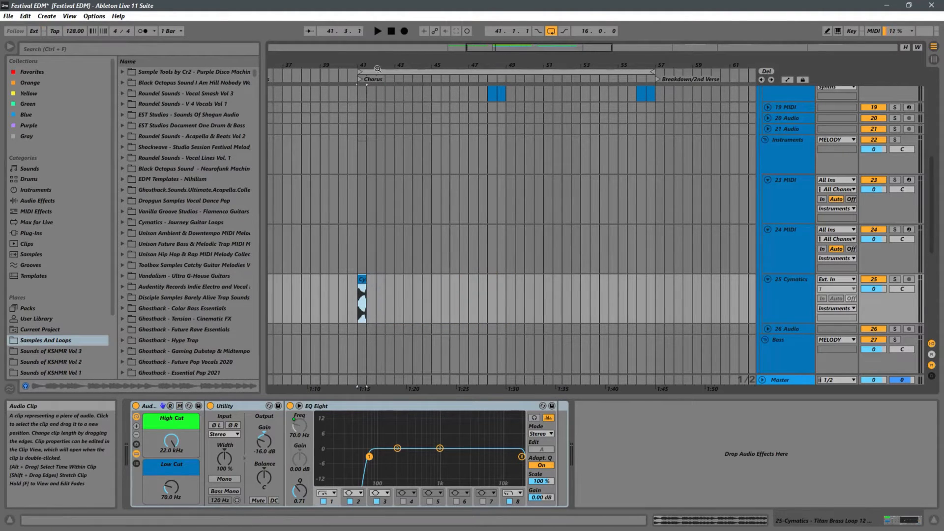
{"action": "key", "text": "z"}
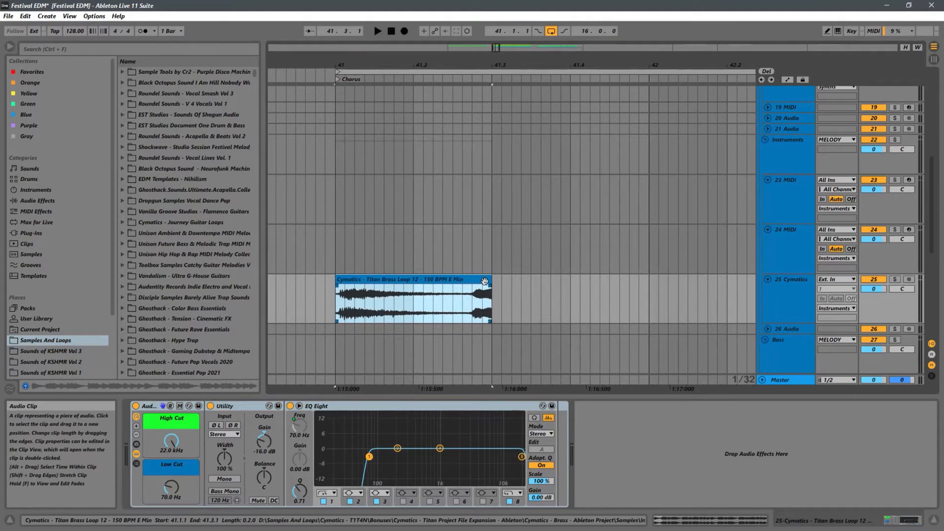
Step: Shorten the brass clip to end at 41.2.3 and cut its silent start so the attack lands on 41.1.1
{"action": "left_click_drag", "start_coordinate": [491, 282], "coordinate": [462, 283]}
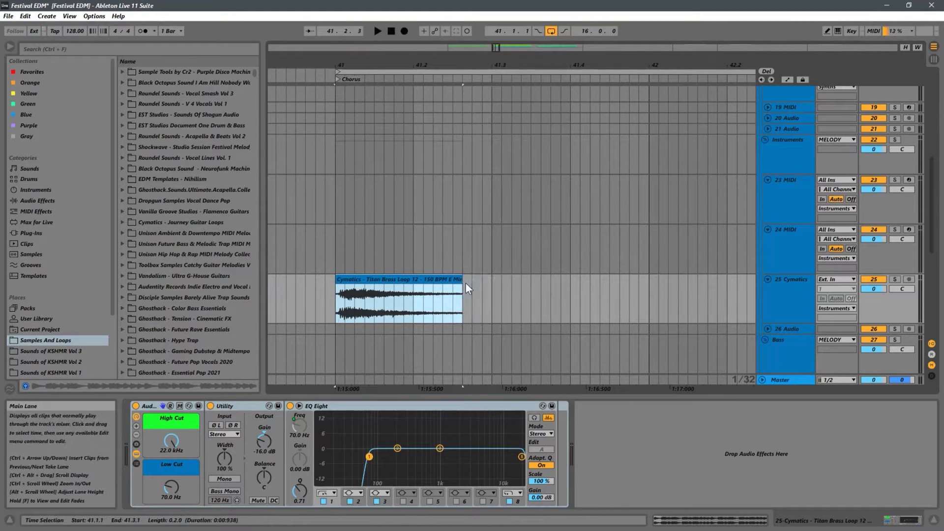
{"action": "left_click_drag", "start_coordinate": [334, 64], "coordinate": [390, 158]}
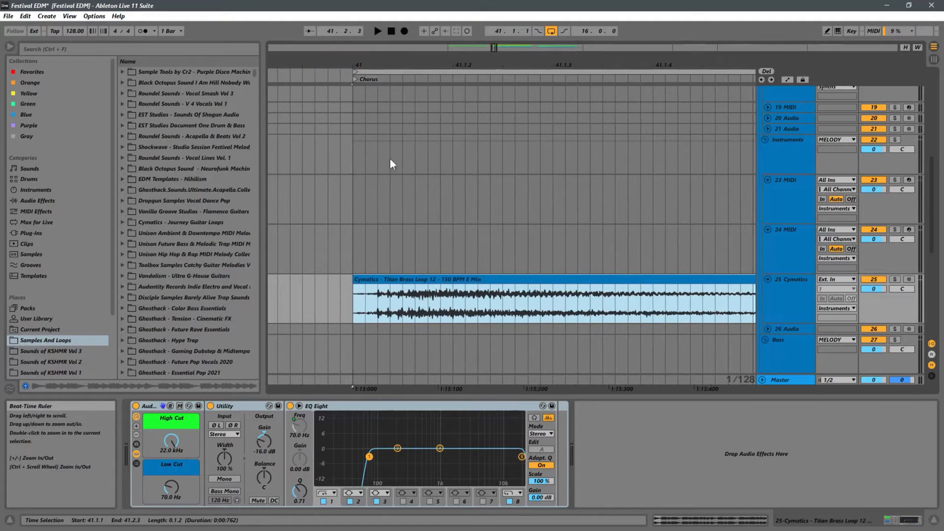
{"action": "left_click_drag", "start_coordinate": [389, 282], "coordinate": [355, 281]}
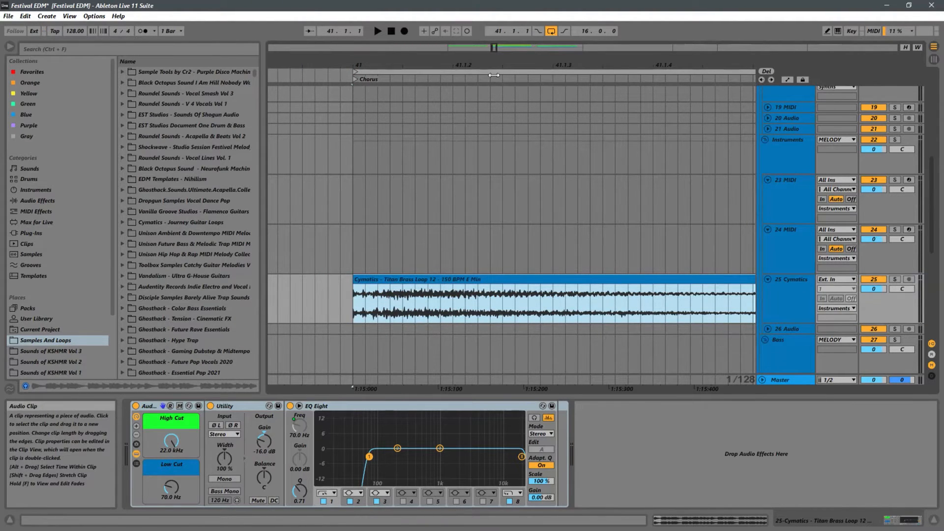
{"action": "left_click_drag", "start_coordinate": [493, 67], "coordinate": [342, 4]}
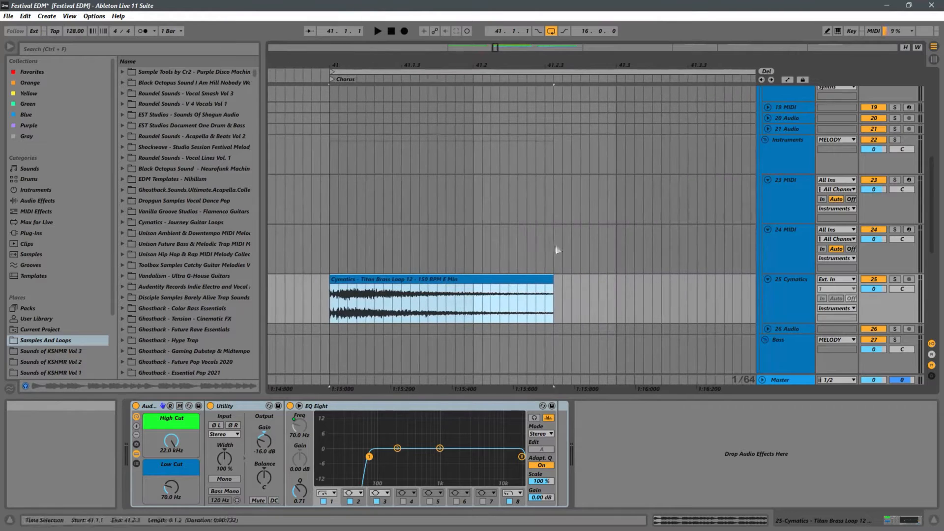
Step: Add a short fade-out at the end of the brass clip on track 25
{"action": "left_click", "coordinate": [492, 300]}
{"action": "left_click", "coordinate": [524, 280]}
{"action": "left_click", "coordinate": [517, 294]}
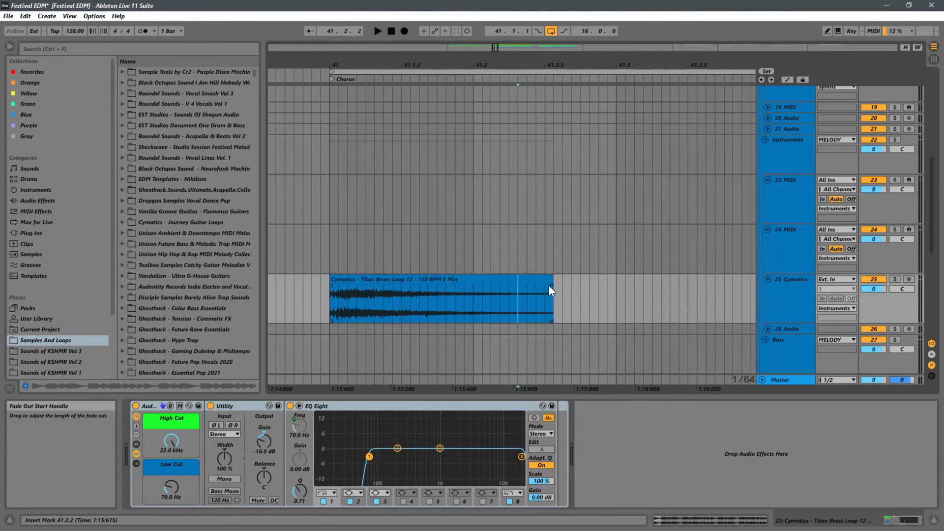
{"action": "left_click_drag", "start_coordinate": [552, 285], "coordinate": [530, 285]}
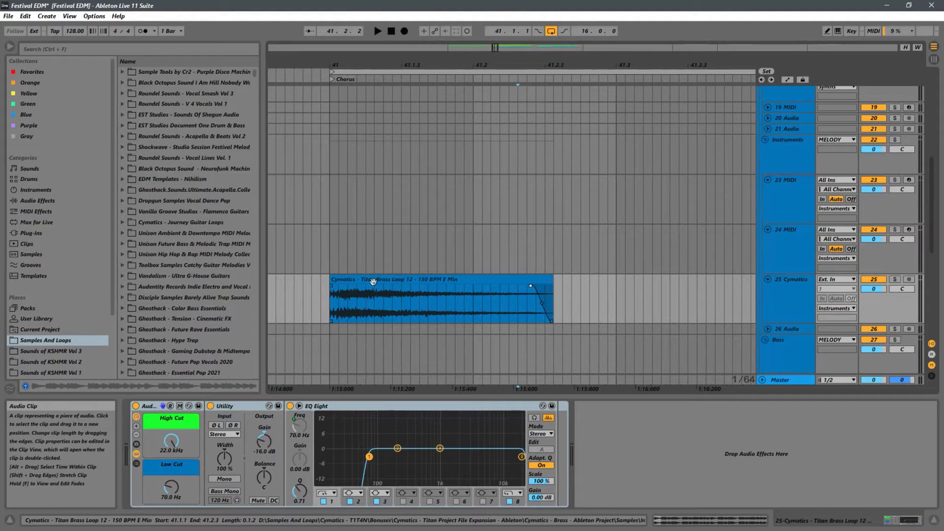
Step: Warp the brass clip in Complex mode and transpose it up 2 st
{"action": "left_click", "coordinate": [418, 279]}
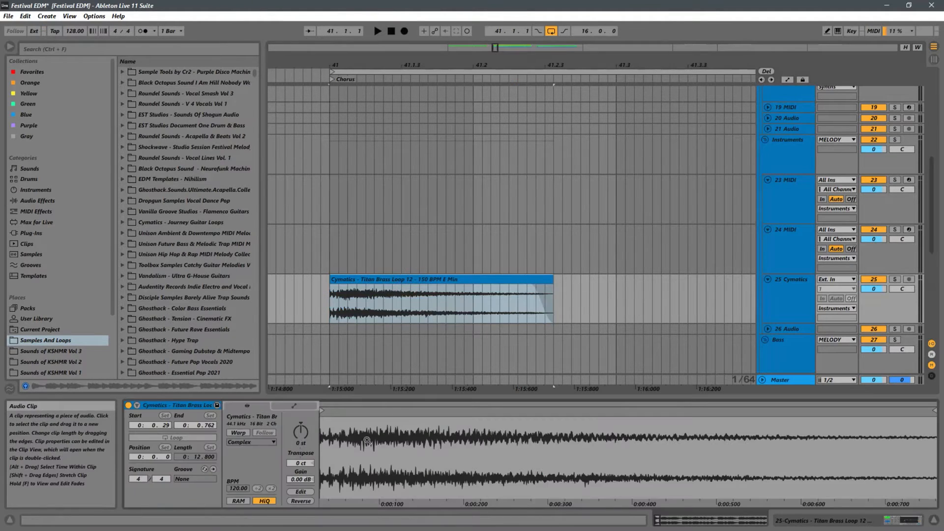
{"action": "left_click", "coordinate": [238, 433]}
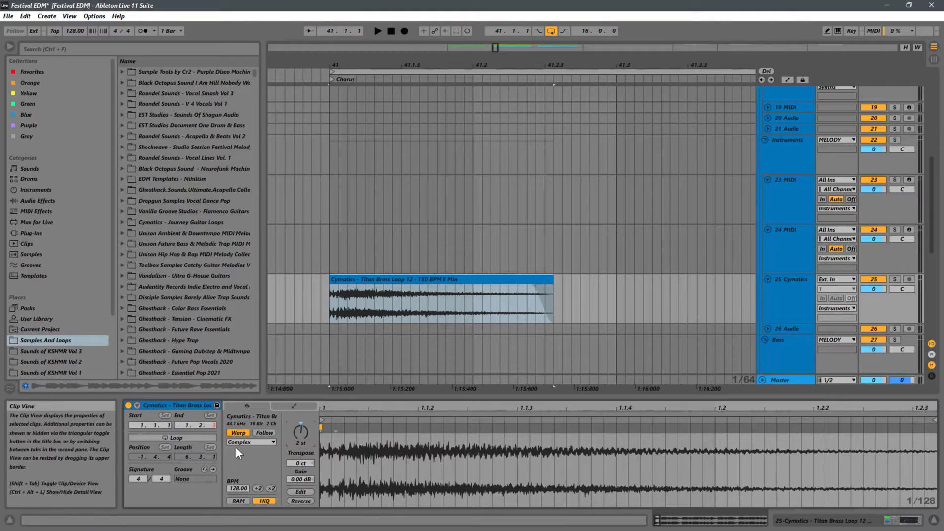
Step: Solo track 25 and play the edited brass clip from 40.4.4
{"action": "left_click", "coordinate": [313, 308]}
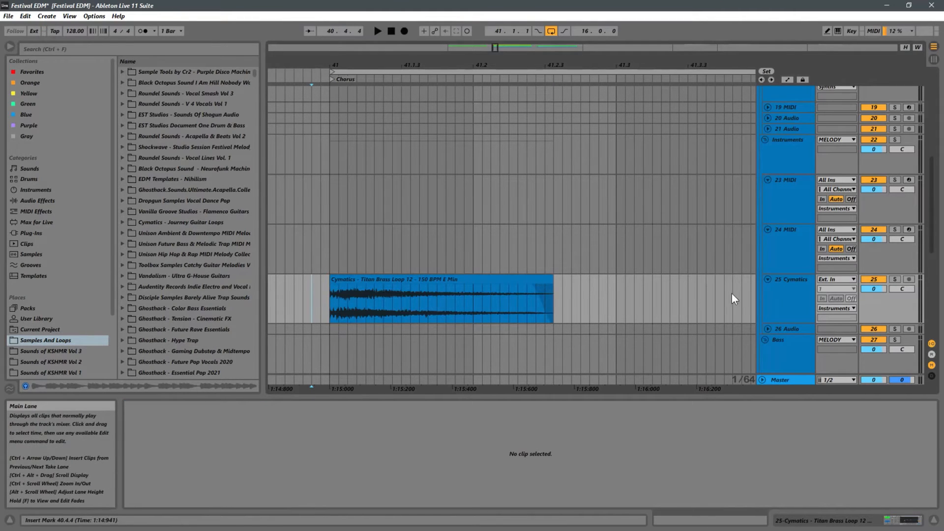
{"action": "left_click", "coordinate": [894, 281]}
{"action": "key", "text": "space"}
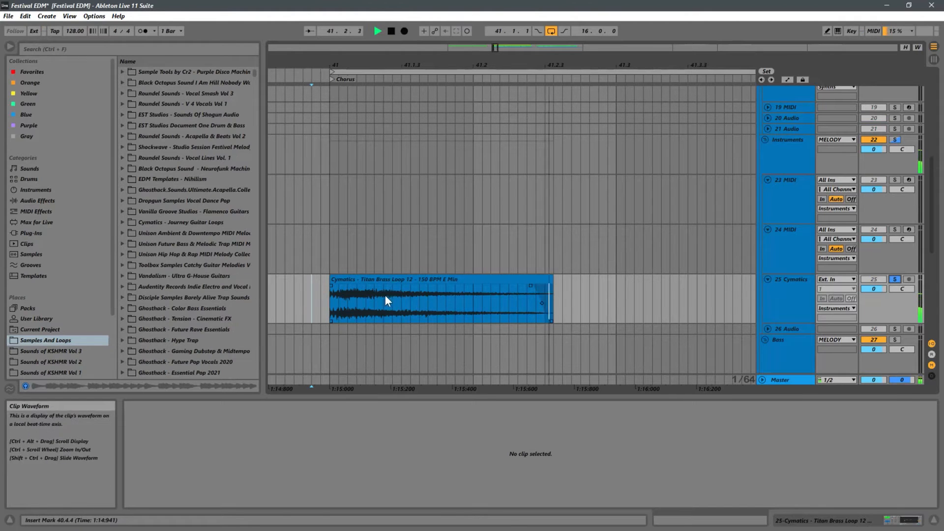
{"action": "key", "text": "space"}
Step: Unsolo track 25 and play the brass clip within the full mix from just before the Chorus
{"action": "left_click_drag", "start_coordinate": [481, 65], "coordinate": [456, 60]}
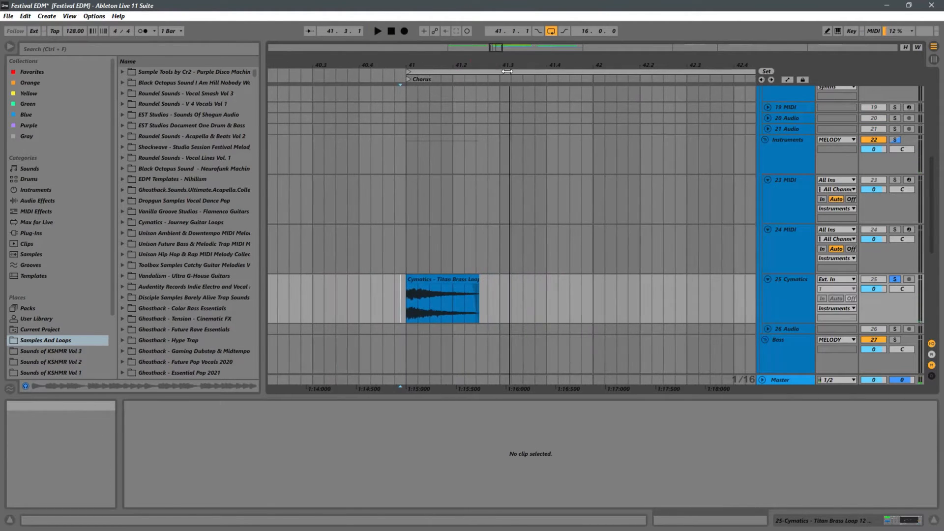
{"action": "left_click_drag", "start_coordinate": [558, 66], "coordinate": [455, 2]}
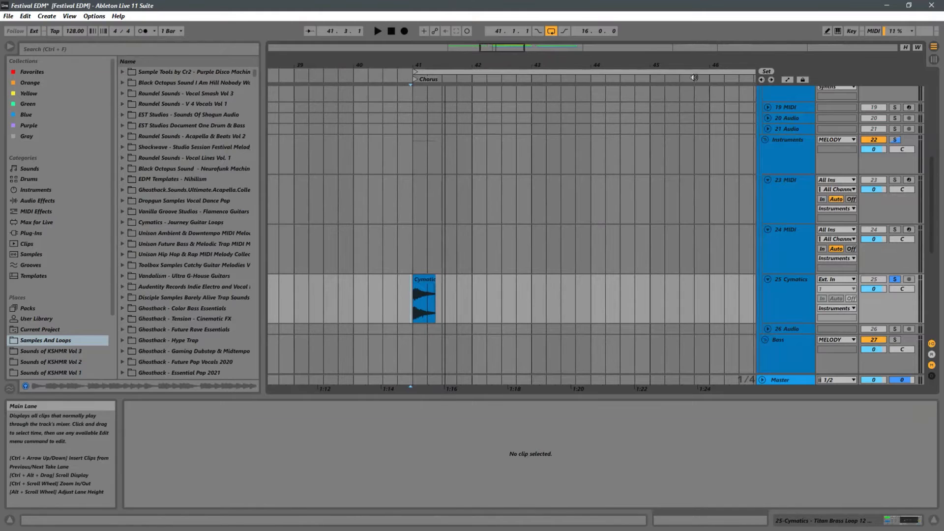
{"action": "left_click_drag", "start_coordinate": [638, 63], "coordinate": [530, 2]}
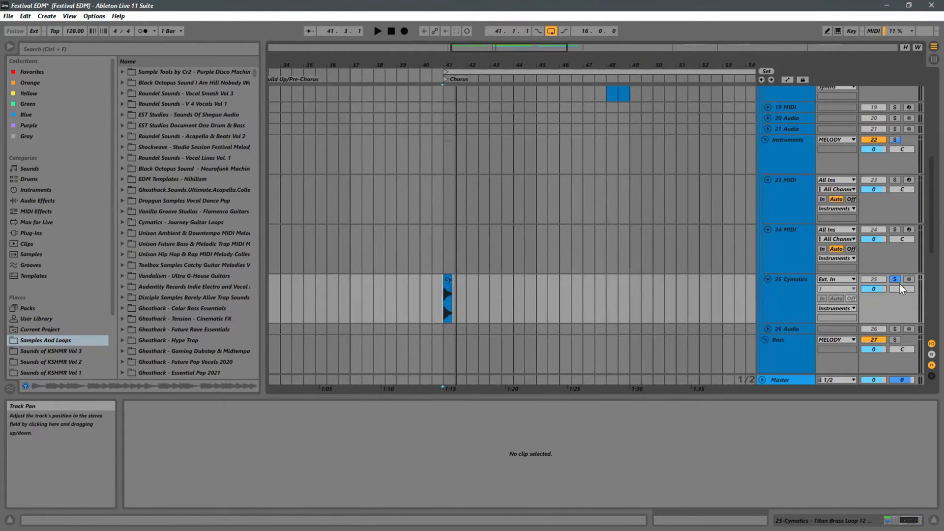
{"action": "left_click", "coordinate": [895, 279]}
{"action": "left_click", "coordinate": [437, 294]}
{"action": "key", "text": "space"}
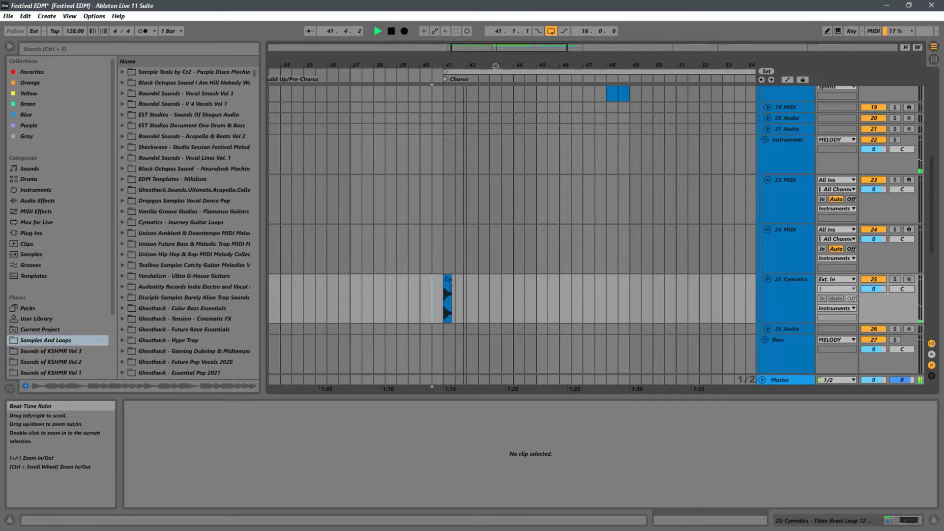
Step: Duplicate the two-bar section 41.1.1 to 43.1.1 on track 25 six times, repeating the brass hit every two bars through bar 53
{"action": "left_click_drag", "start_coordinate": [495, 65], "coordinate": [497, 98]}
{"action": "left_click", "coordinate": [506, 279]}
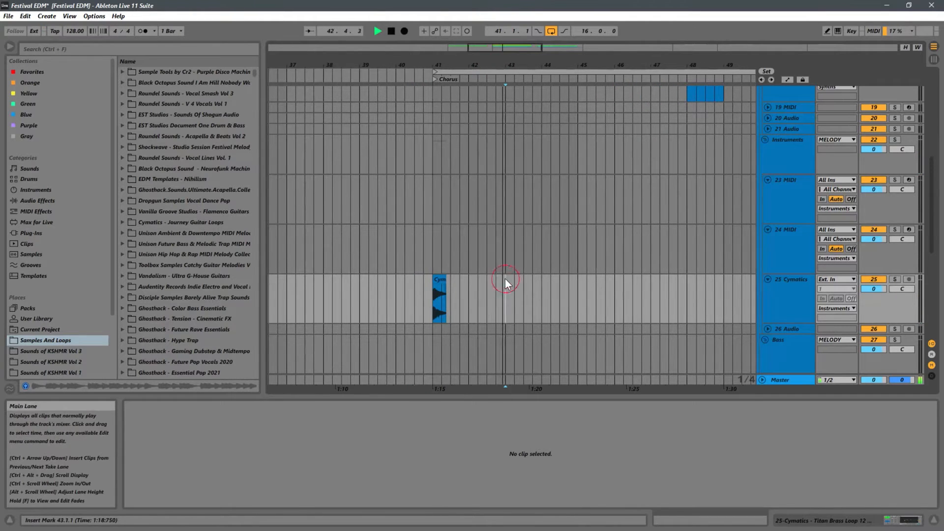
{"action": "left_click_drag", "start_coordinate": [506, 279], "coordinate": [427, 278]}
{"action": "key", "text": "ctrl+d"}
{"action": "key", "text": "ctrl+d"}
{"action": "key", "text": "ctrl+d"}
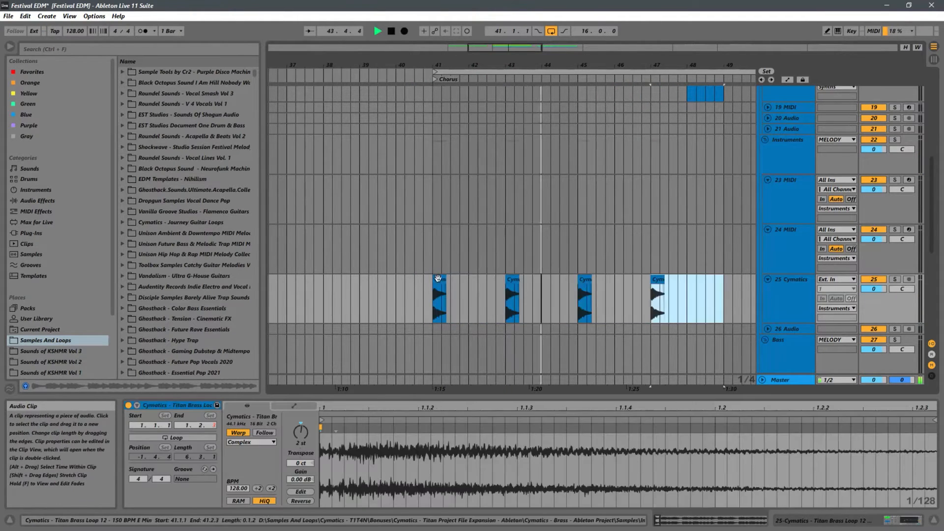
{"action": "key", "text": "ctrl+d"}
{"action": "key", "text": "ctrl+d"}
{"action": "key", "text": "ctrl+d"}
{"action": "left_click_drag", "start_coordinate": [389, 61], "coordinate": [530, 27]}
{"action": "key", "text": "space"}
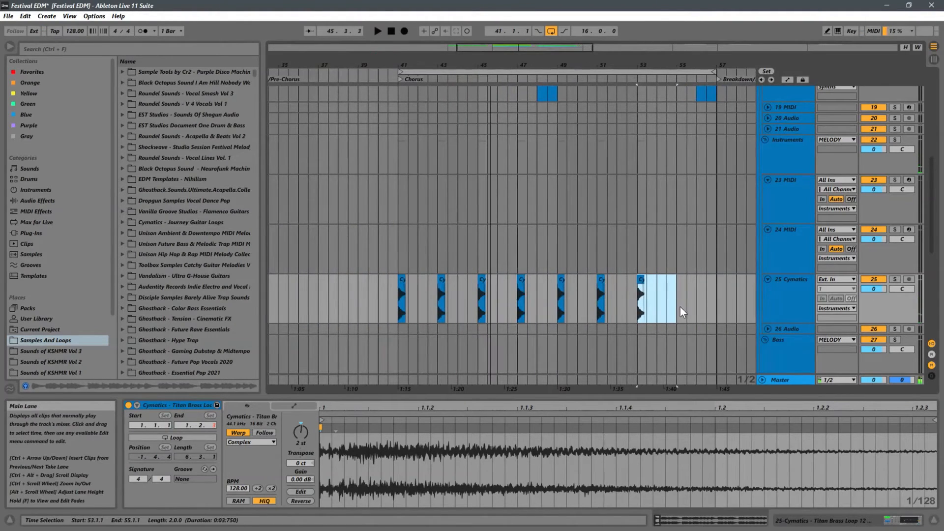
{"action": "left_click", "coordinate": [700, 282]}
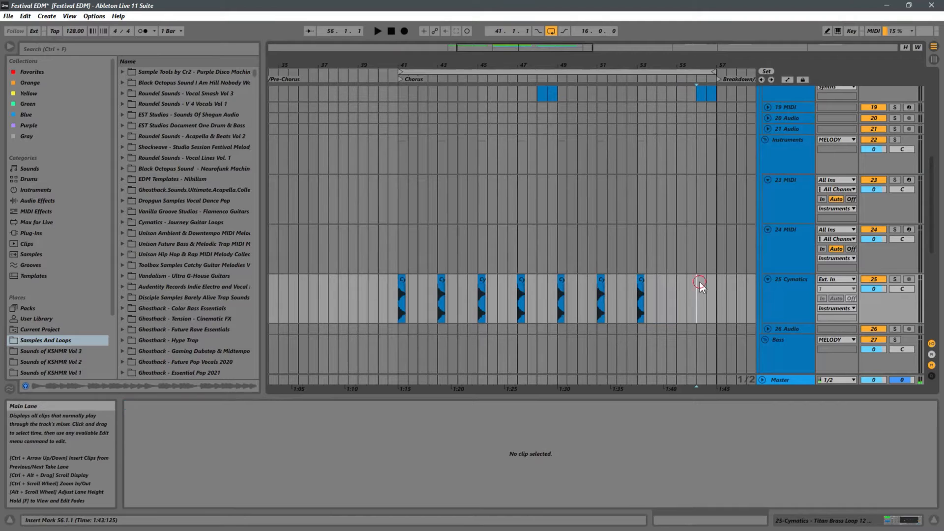
Step: Add a Reverb audio effect after EQ Eight on track 25
{"action": "left_click", "coordinate": [782, 278]}
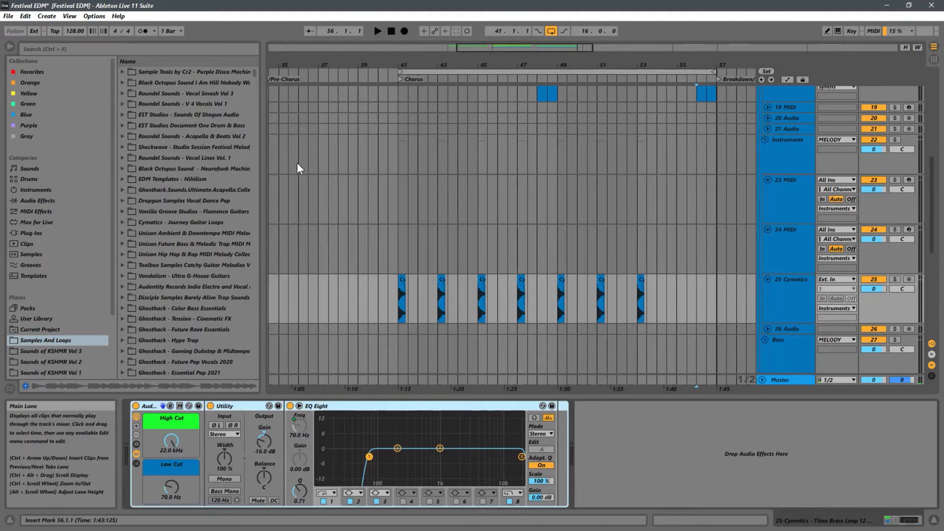
{"action": "left_click", "coordinate": [44, 200]}
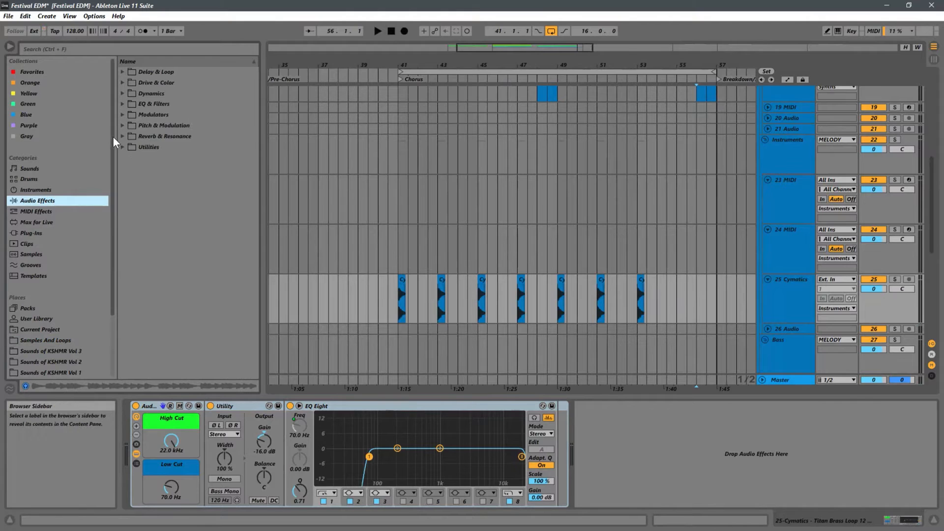
{"action": "left_click", "coordinate": [123, 136]}
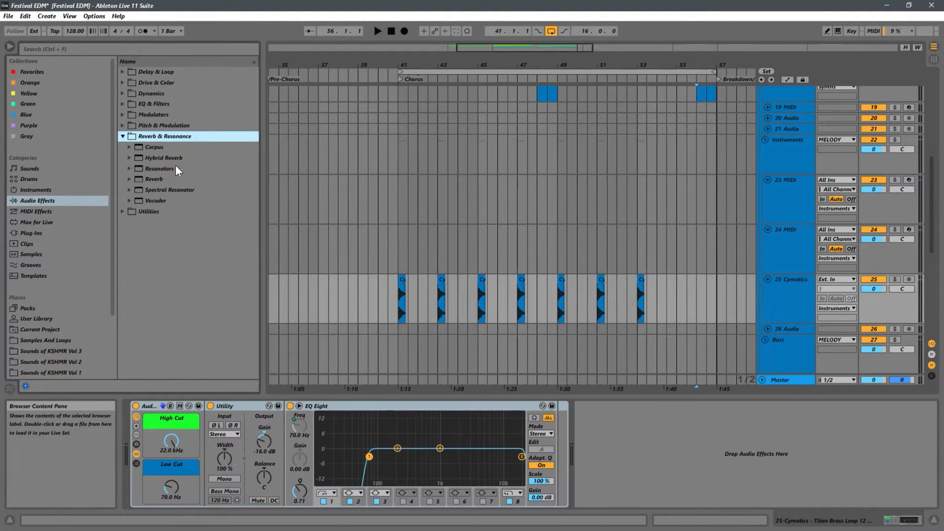
{"action": "left_click_drag", "start_coordinate": [148, 178], "coordinate": [207, 176]}
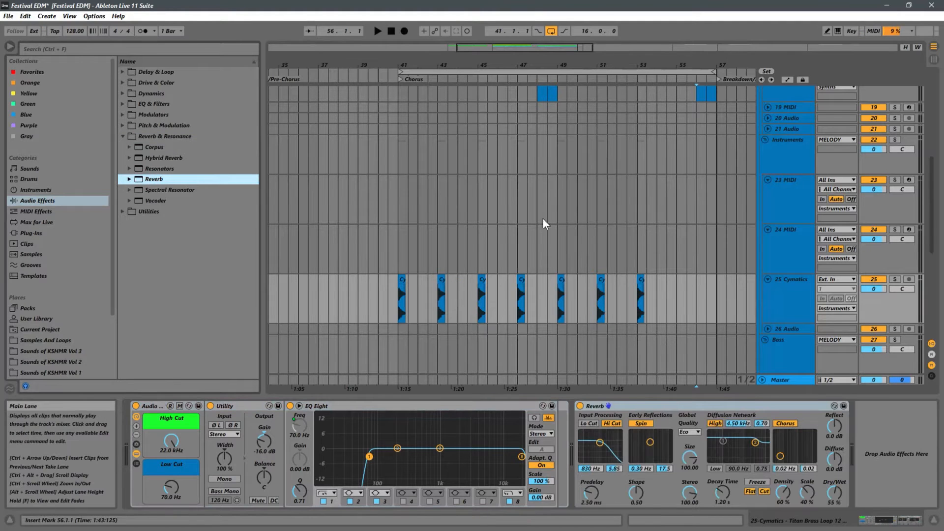
Step: Automate the Reverb Dry/Wet on track 25 to ramp from near zero at 41.1.1 up to 72 % at 41.2.1
{"action": "left_click_drag", "start_coordinate": [410, 65], "coordinate": [519, 214]}
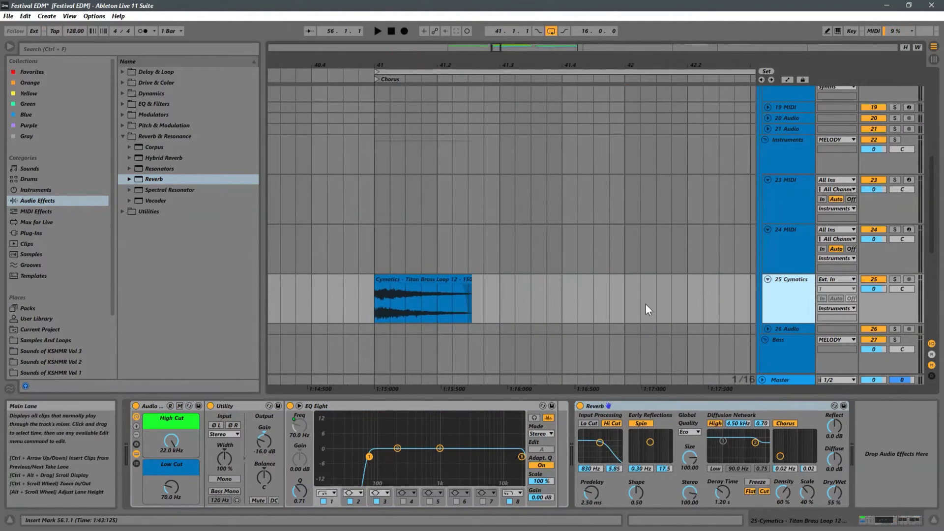
{"action": "left_click", "coordinate": [839, 489]}
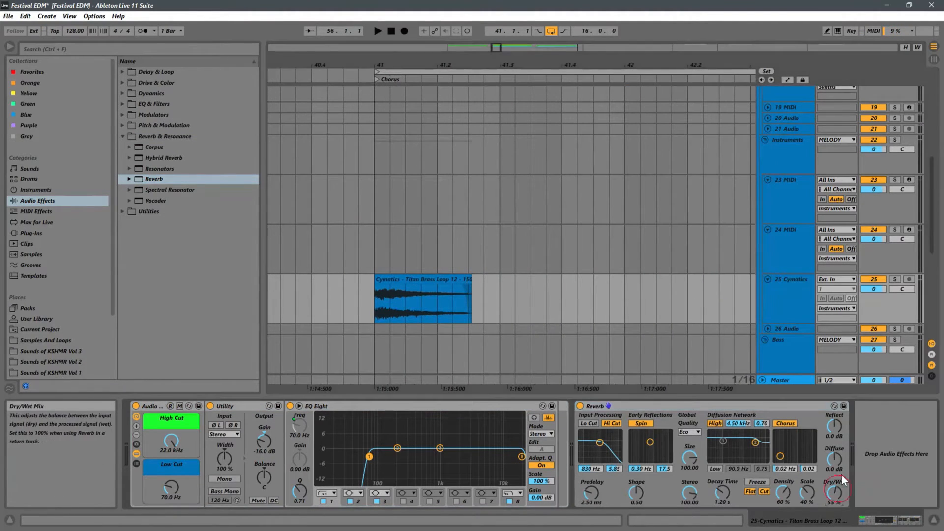
{"action": "left_click", "coordinate": [788, 80]}
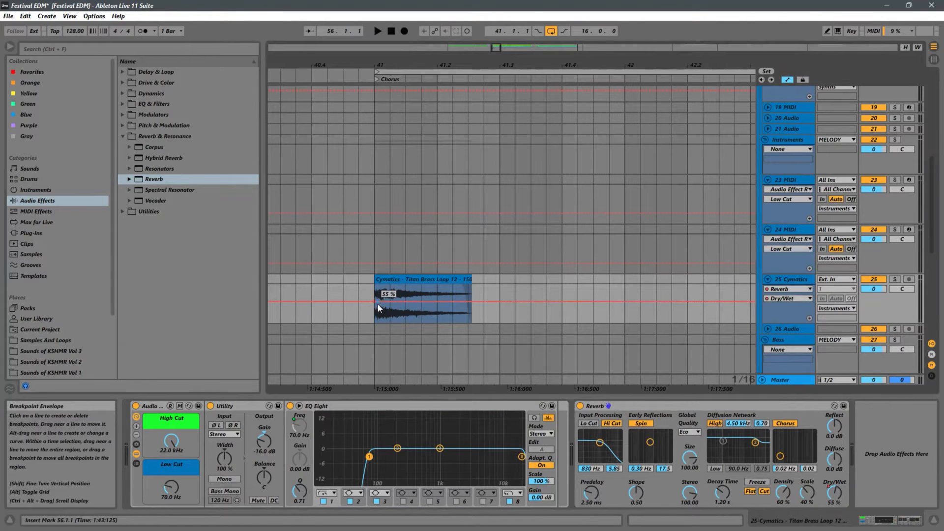
{"action": "left_click_drag", "start_coordinate": [374, 303], "coordinate": [437, 296]}
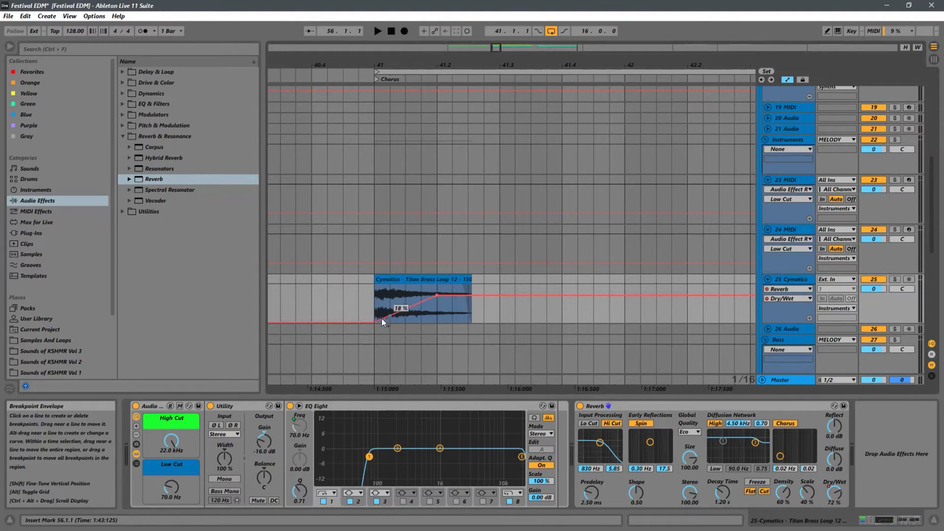
Step: Play from 40.4.4 and raise the end of the Dry/Wet ramp to 85 %
{"action": "left_click", "coordinate": [358, 314]}
{"action": "key", "text": "space"}
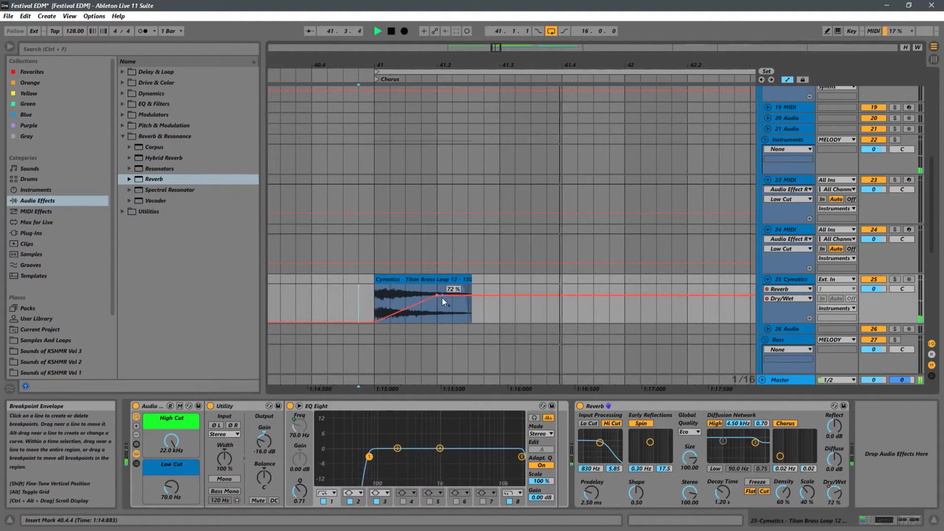
{"action": "left_click_drag", "start_coordinate": [438, 296], "coordinate": [437, 290]}
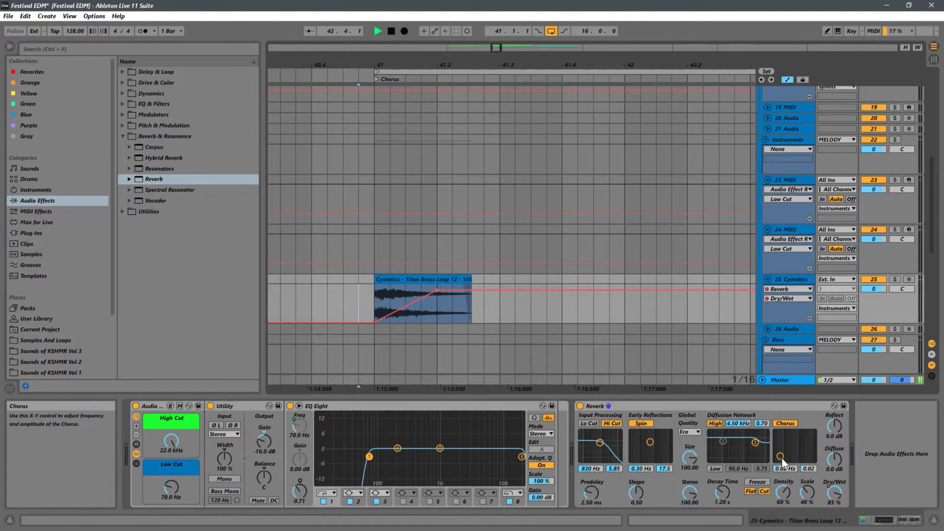
Step: Set the Reverb decay time to 2.64 s and play the brass hit again from 40.4.1
{"action": "left_click_drag", "start_coordinate": [722, 488], "coordinate": [727, 478]}
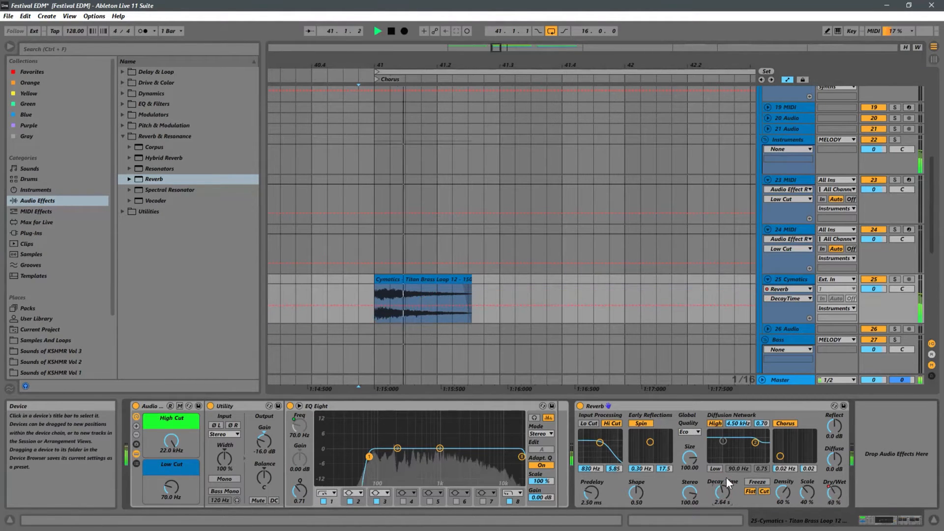
{"action": "left_click", "coordinate": [310, 290]}
{"action": "key", "text": "space"}
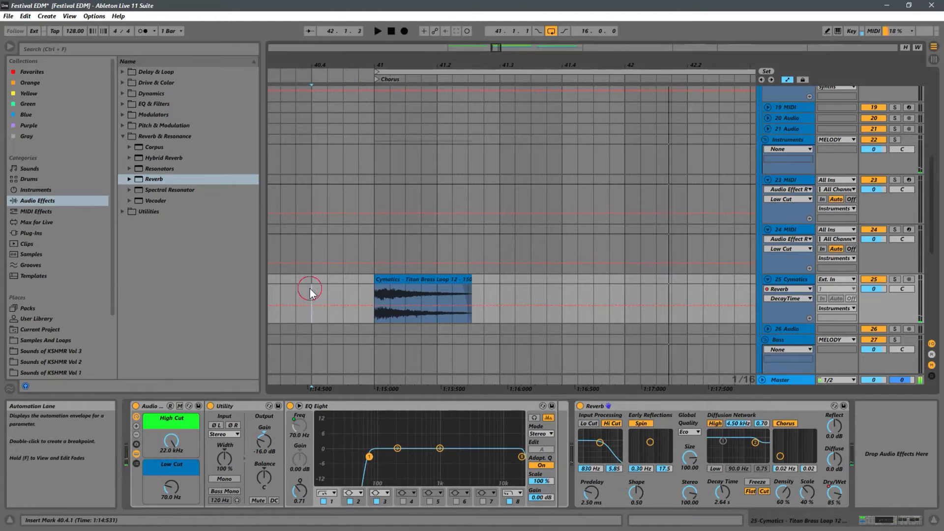
{"action": "key", "text": "space"}
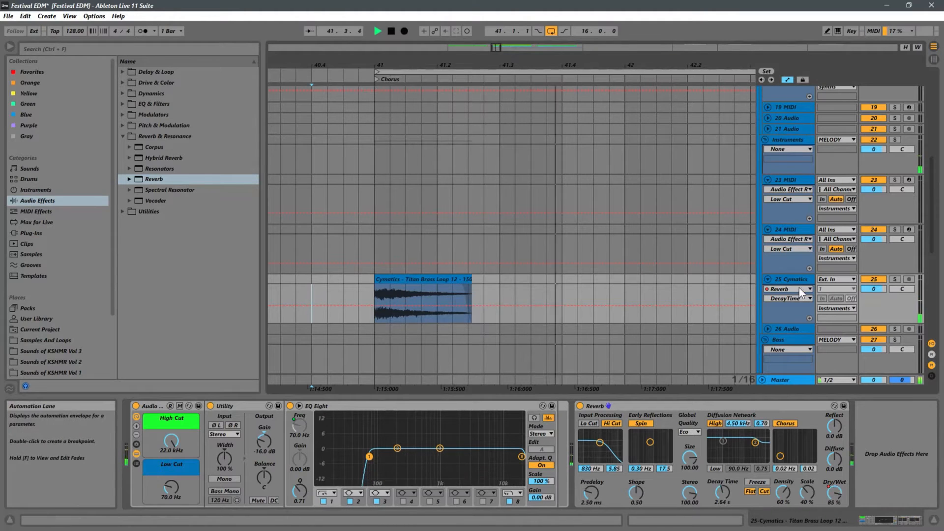
{"action": "key", "text": "space"}
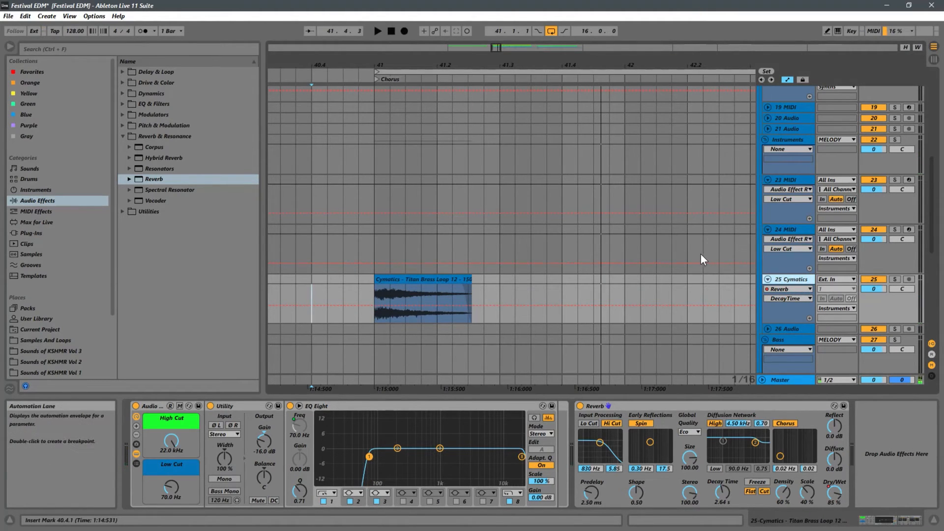
Step: In track 25's EQ Eight, set the 22.0 kHz high cut's Q to 0.89 and boost band 3 by 1.12 dB at 979 Hz during playback
{"action": "left_click", "coordinate": [522, 456]}
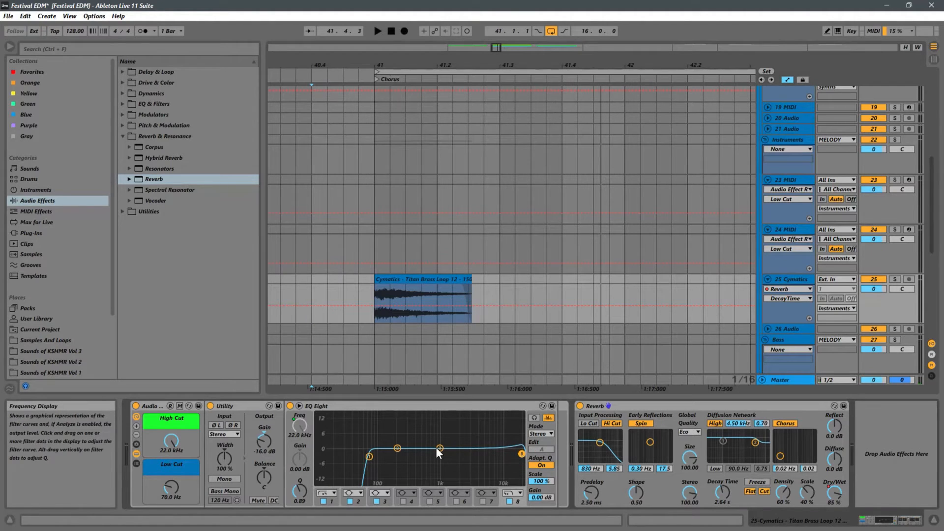
{"action": "key", "text": "space"}
{"action": "left_click_drag", "start_coordinate": [439, 449], "coordinate": [439, 445]}
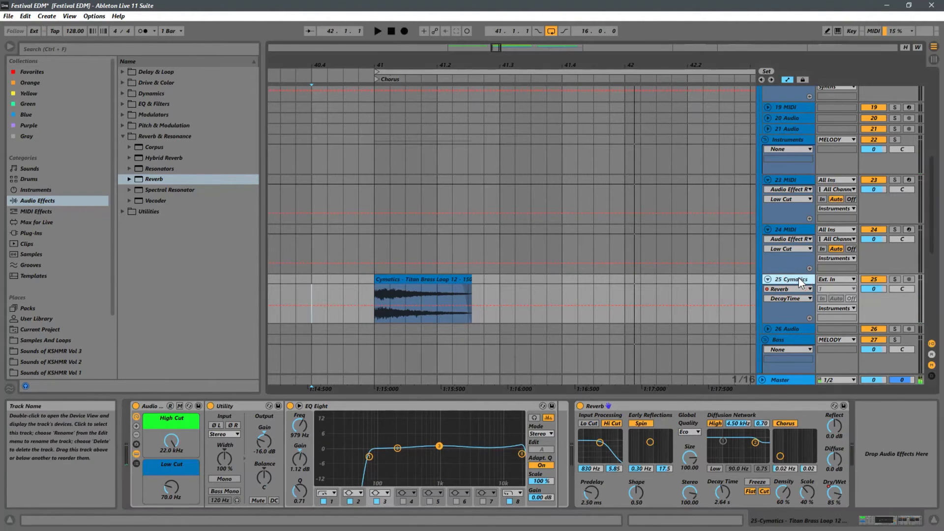
{"action": "left_click_drag", "start_coordinate": [680, 64], "coordinate": [598, 54]}
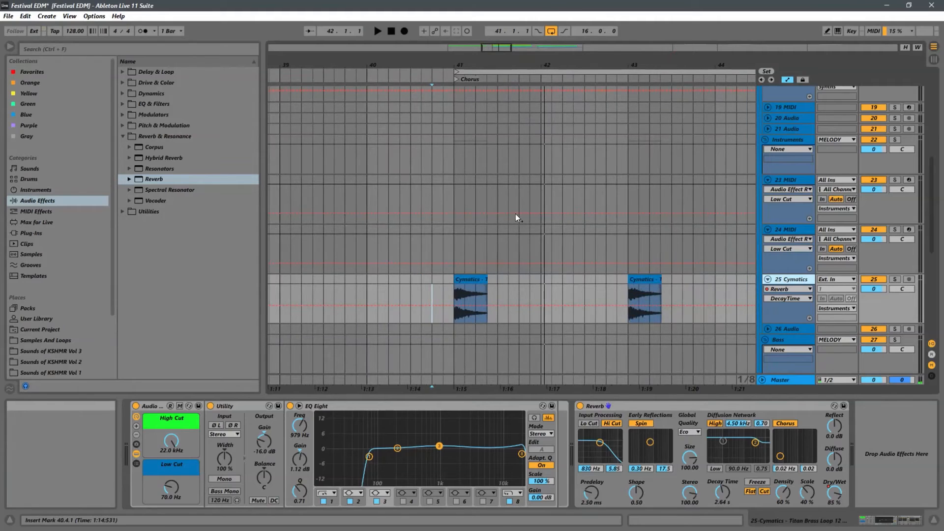
Step: Add the OTT preset of Multiband Dynamics after the Reverb in track 25's device chain
{"action": "left_click", "coordinate": [450, 288]}
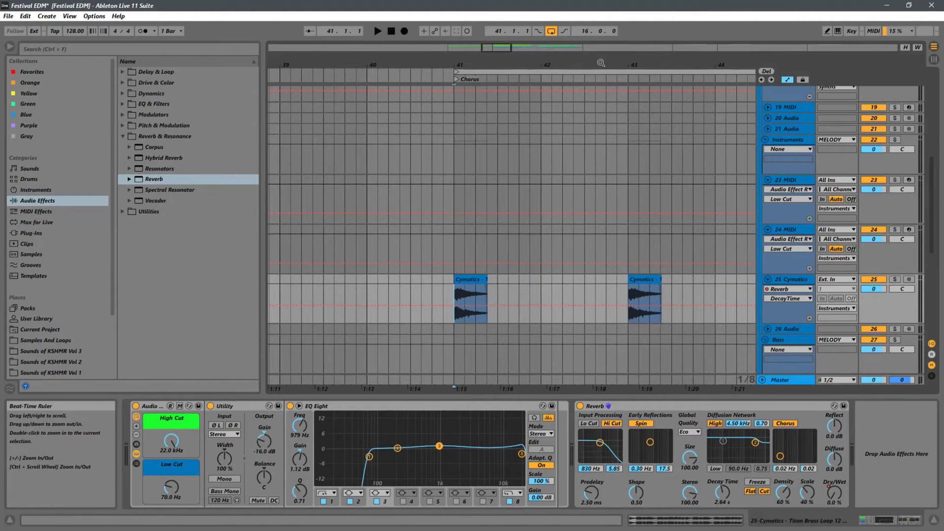
{"action": "left_click_drag", "start_coordinate": [667, 63], "coordinate": [512, 3]}
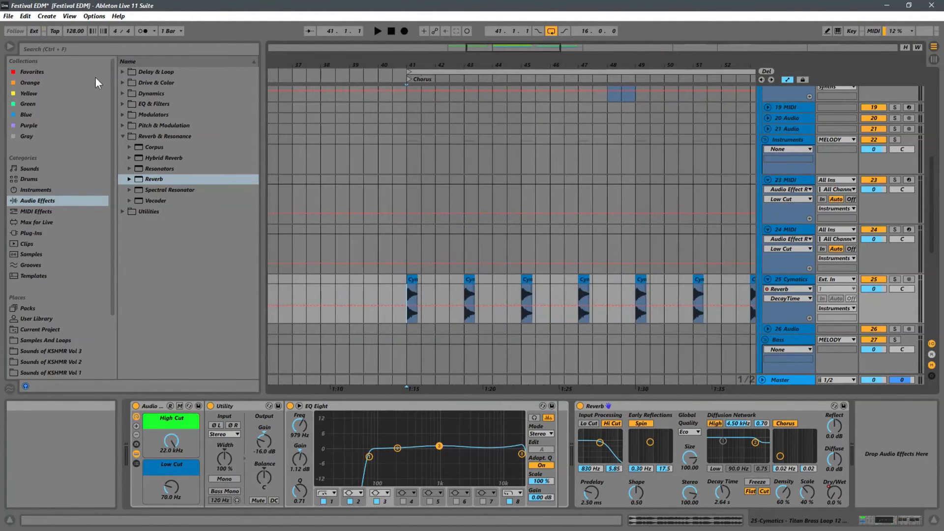
{"action": "left_click", "coordinate": [58, 199]}
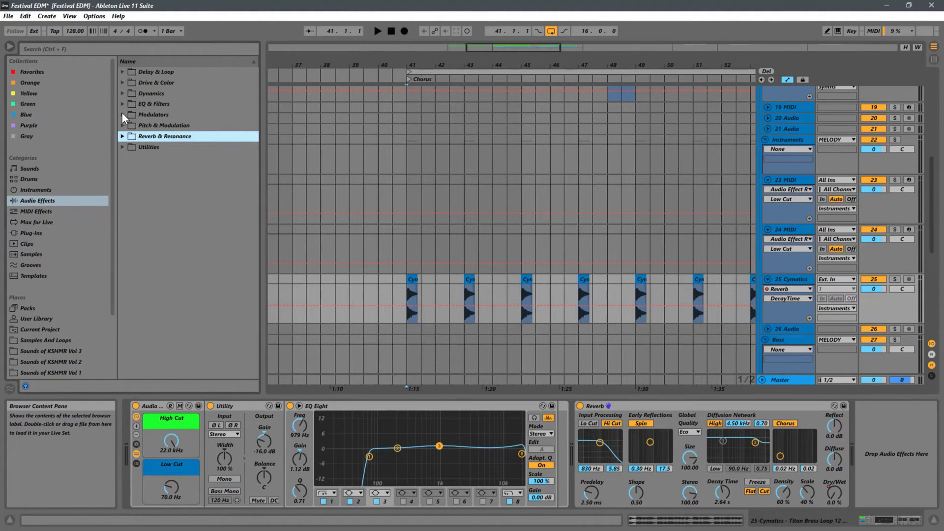
{"action": "left_click", "coordinate": [131, 94]}
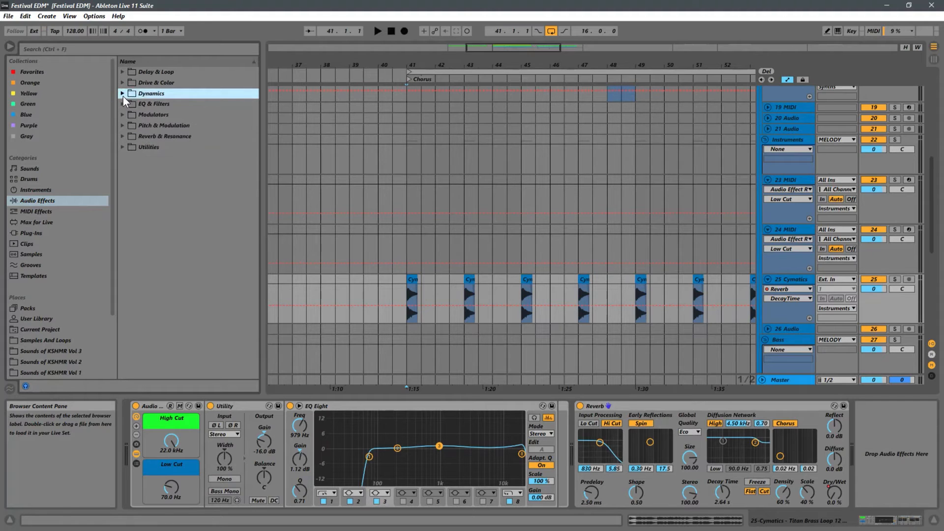
{"action": "left_click", "coordinate": [123, 94]}
{"action": "left_click", "coordinate": [130, 147]}
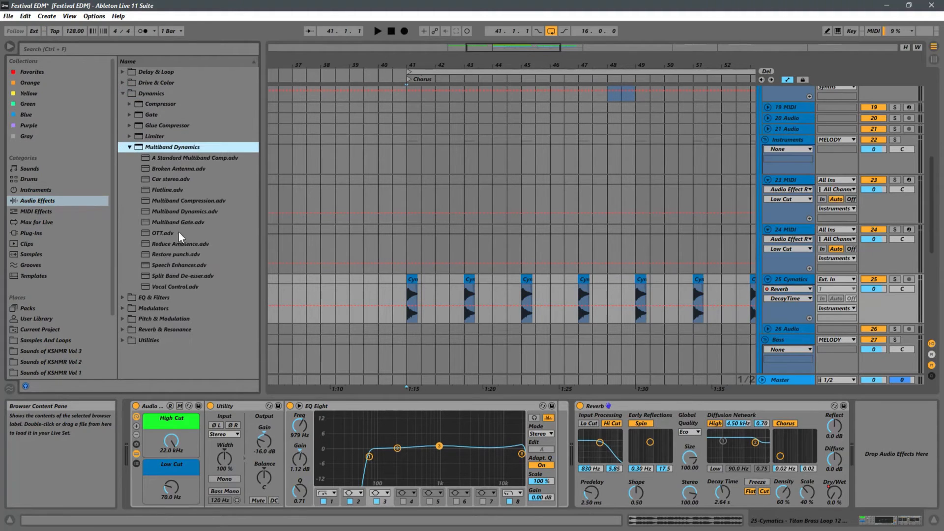
{"action": "left_click", "coordinate": [156, 234]}
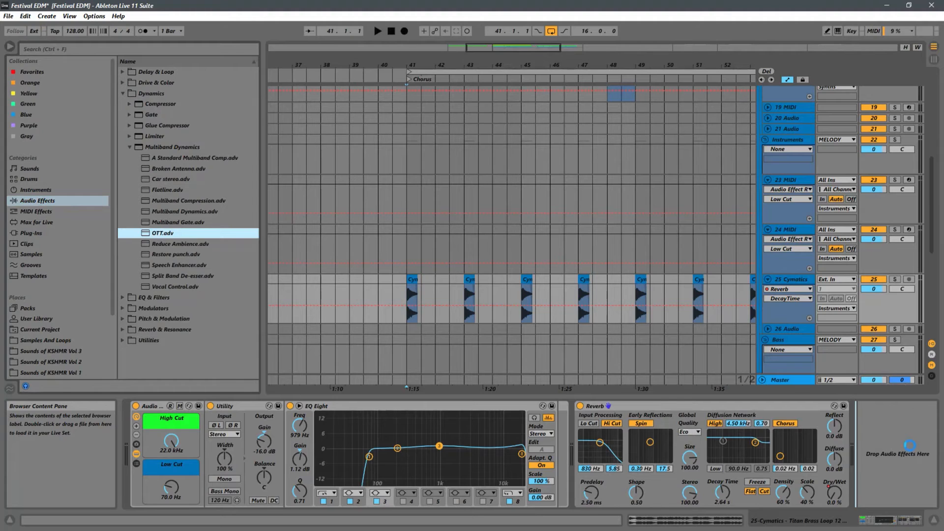
{"action": "left_click_drag", "start_coordinate": [909, 445], "coordinate": [909, 446]}
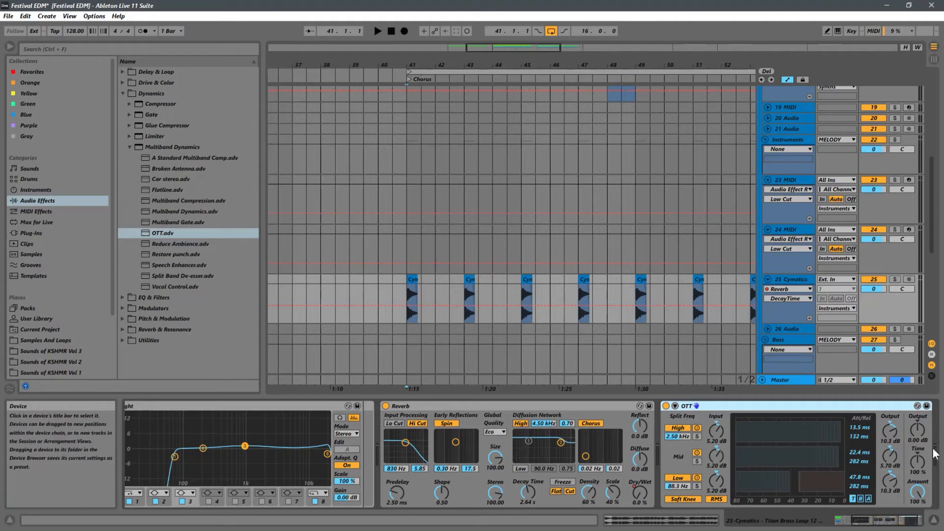
Step: Set OTT's amount to 18 % and its master output to -6.86 dB, and play the brass hit from 41.1.1
{"action": "left_click_drag", "start_coordinate": [918, 492], "coordinate": [925, 522]}
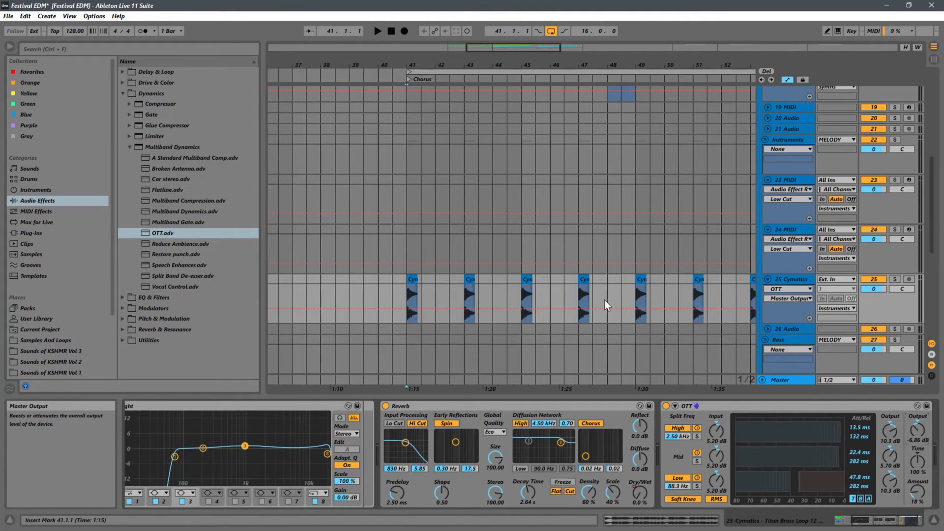
{"action": "key", "text": "space"}
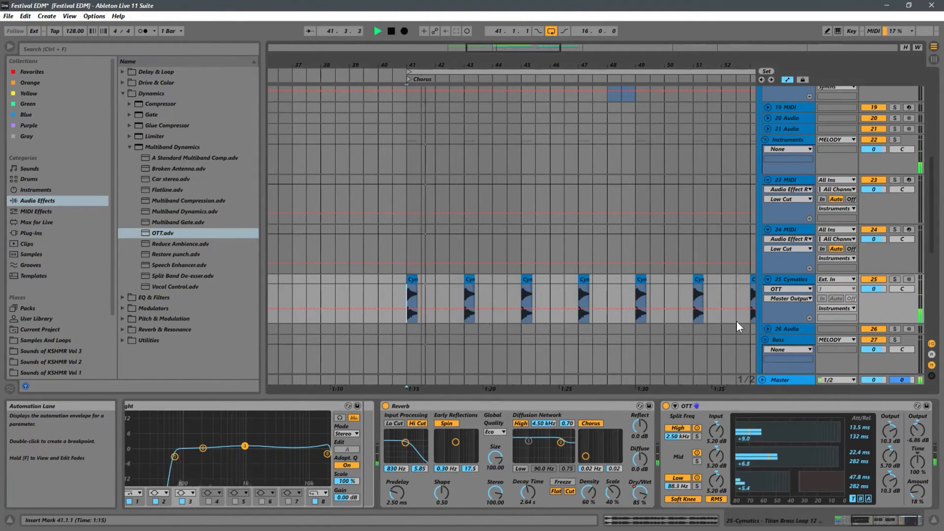
{"action": "key", "text": "space"}
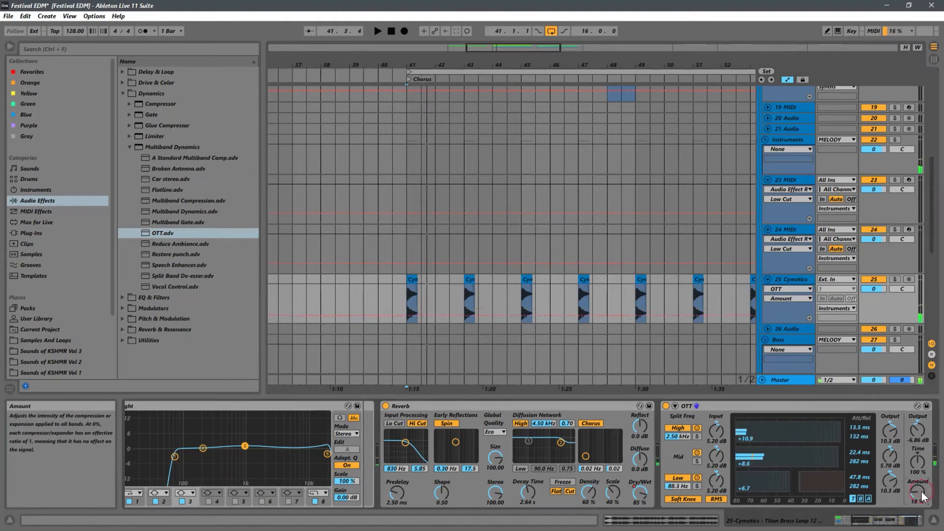
Step: Try different OTT amounts while replaying the brass hit, and settle on 35 %
{"action": "left_click_drag", "start_coordinate": [922, 493], "coordinate": [923, 487]}
{"action": "key", "text": "space"}
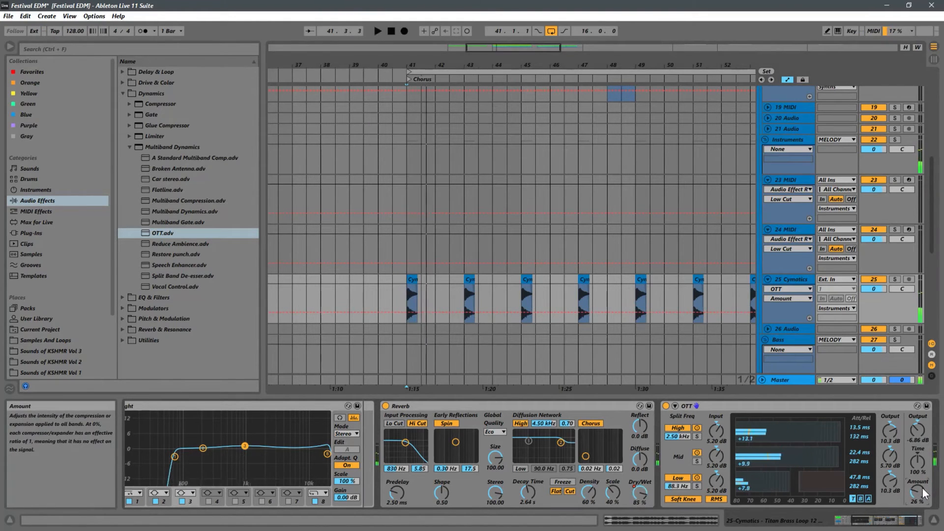
{"action": "left_click_drag", "start_coordinate": [923, 488], "coordinate": [919, 486]}
{"action": "key", "text": "space"}
{"action": "key", "text": "space"}
{"action": "key", "text": "space"}
{"action": "key", "text": "space"}
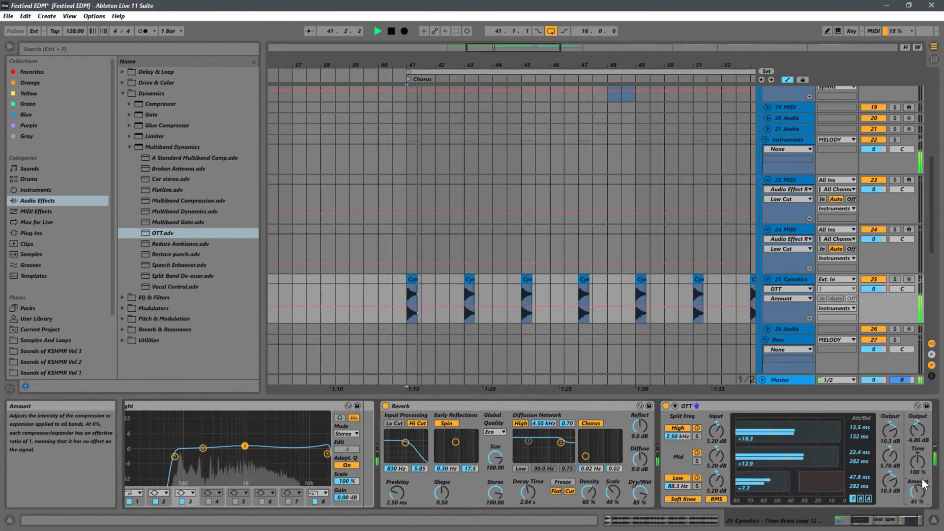
{"action": "key", "text": "space"}
{"action": "key", "text": "space"}
{"action": "key", "text": "space"}
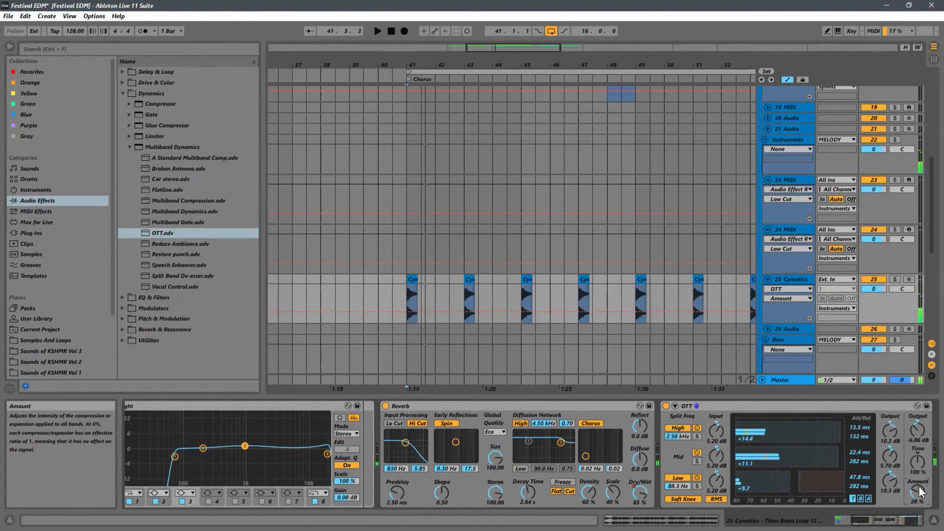
{"action": "key", "text": "space"}
{"action": "left_click_drag", "start_coordinate": [919, 486], "coordinate": [920, 486]}
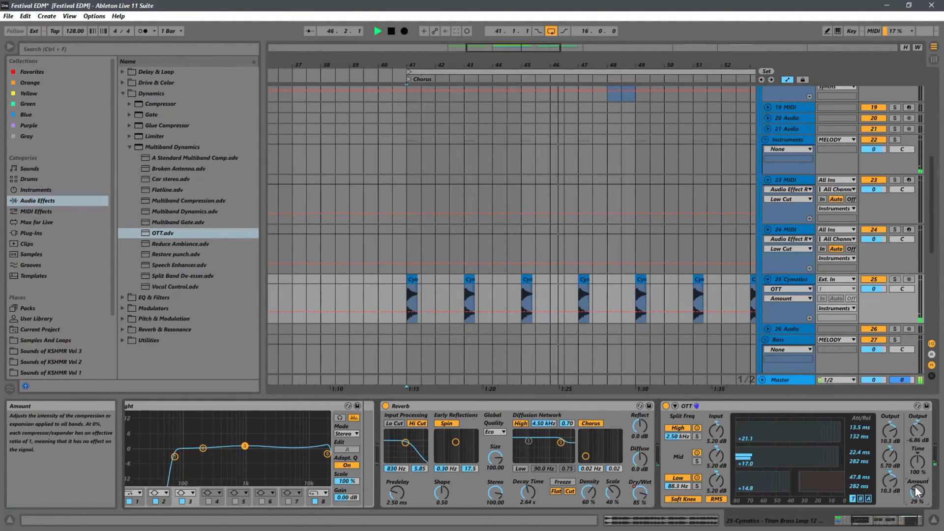
{"action": "left_click_drag", "start_coordinate": [915, 490], "coordinate": [914, 487]}
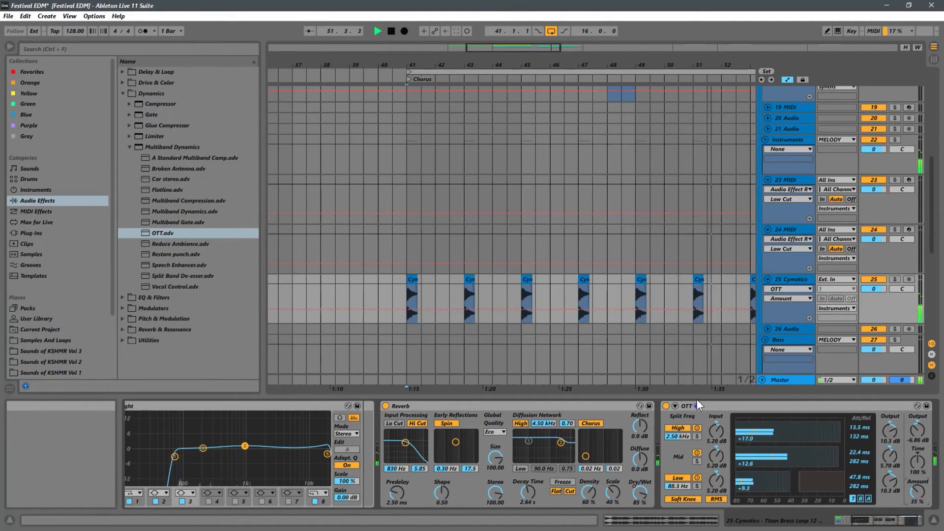
Step: Try placing the Reverb after OTT in track 25's device chain, and undo the move
{"action": "left_click_drag", "start_coordinate": [591, 406], "coordinate": [934, 420]}
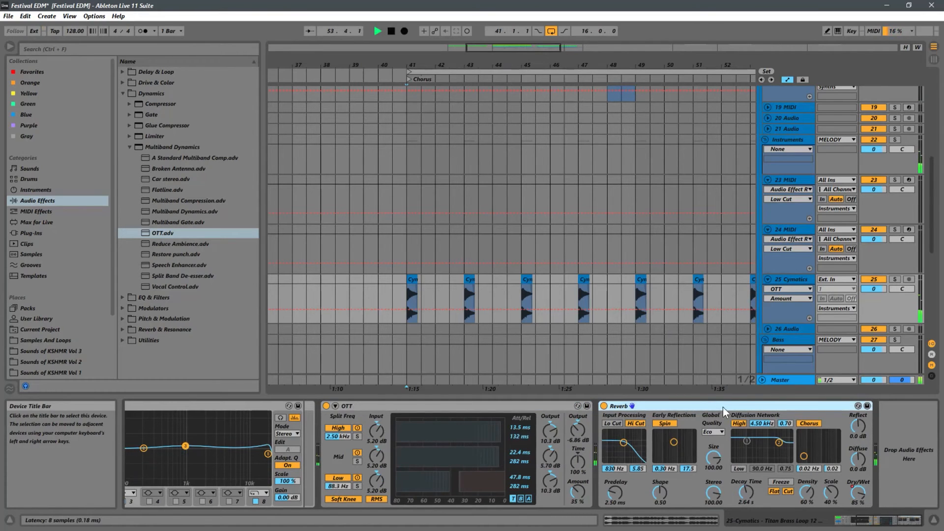
{"action": "key", "text": "ctrl+z"}
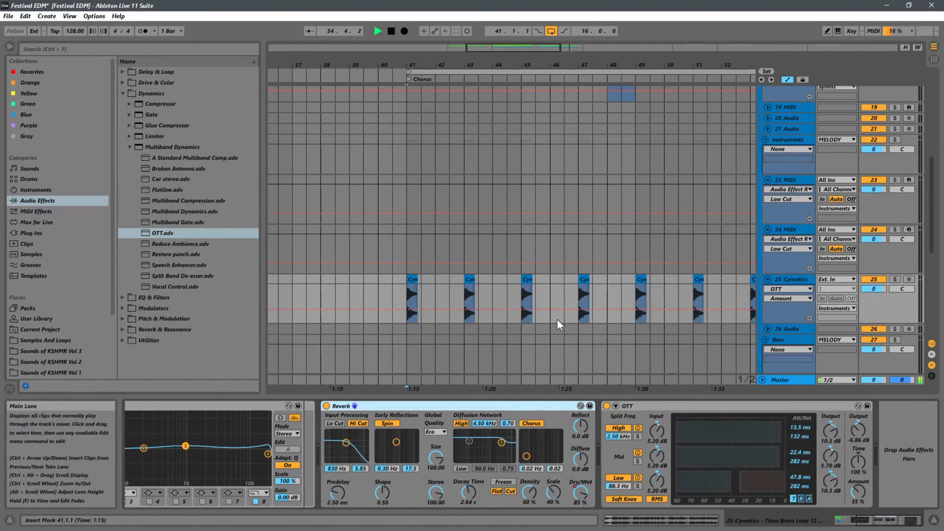
Step: Play the Chorus from 40.1.1 and duplicate the last two-bar brass section on track 25 to 55.1.1
{"action": "left_click", "coordinate": [393, 290]}
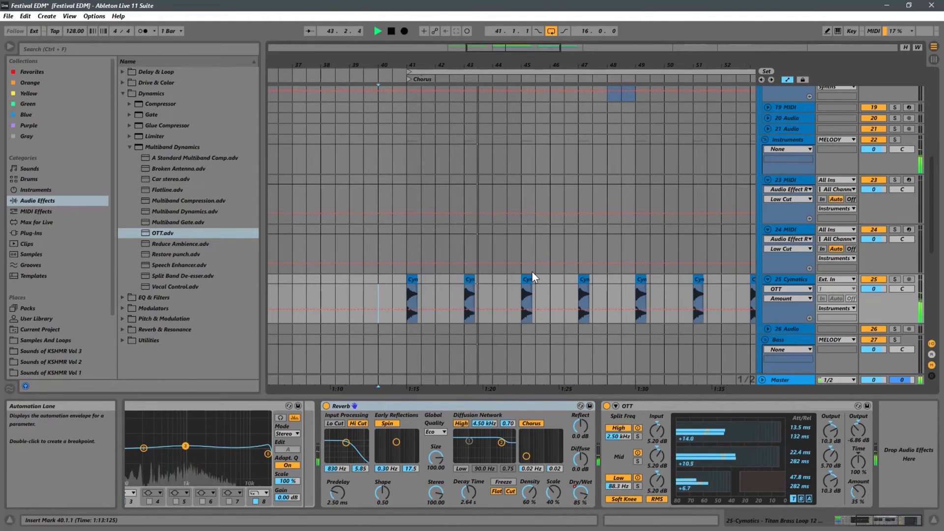
{"action": "left_click", "coordinate": [406, 290]}
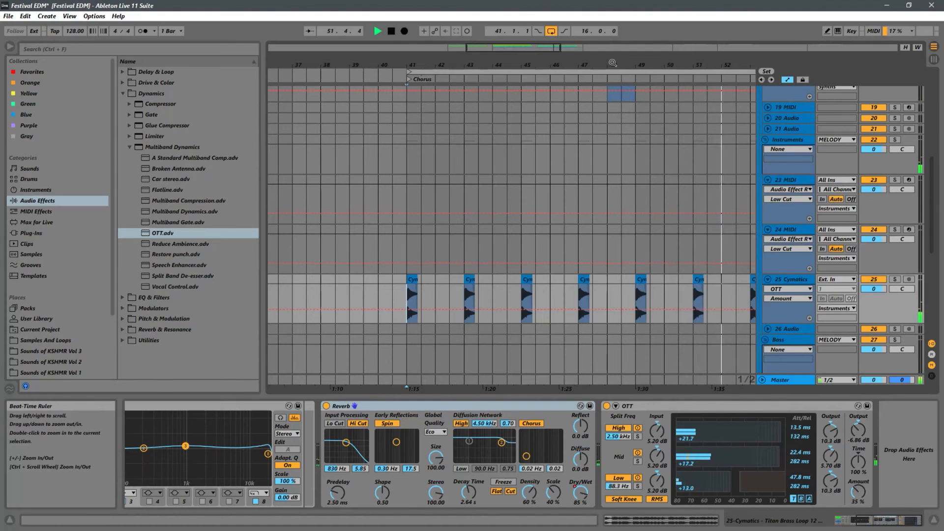
{"action": "left_click_drag", "start_coordinate": [612, 63], "coordinate": [515, 30]}
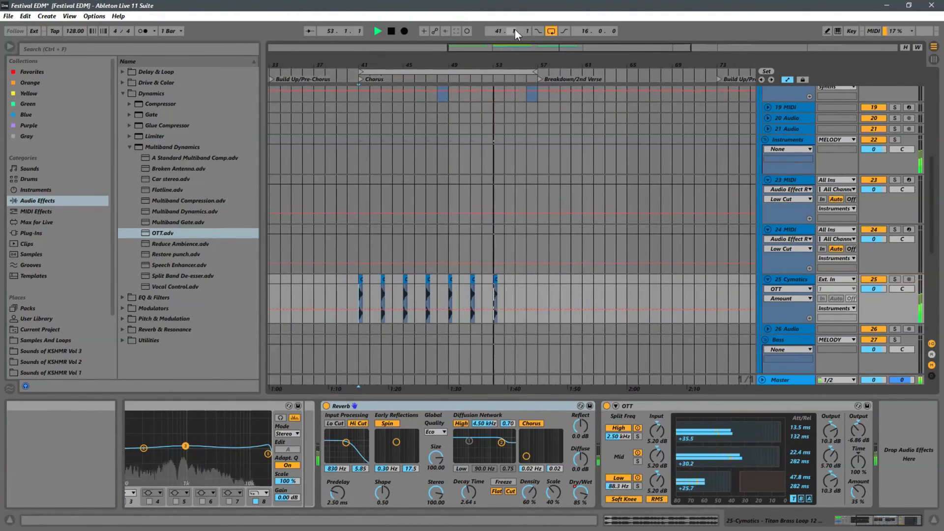
{"action": "left_click_drag", "start_coordinate": [511, 63], "coordinate": [494, 47]}
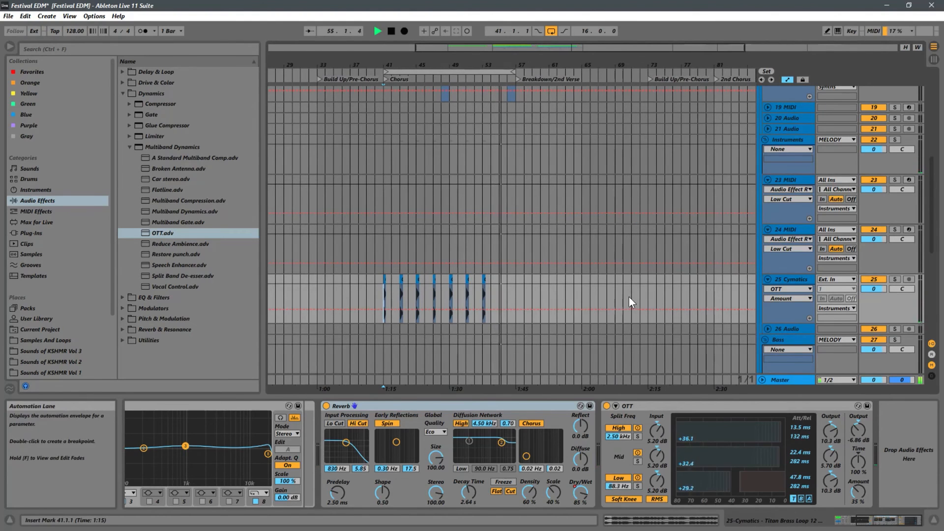
{"action": "left_click_drag", "start_coordinate": [497, 64], "coordinate": [501, 94]}
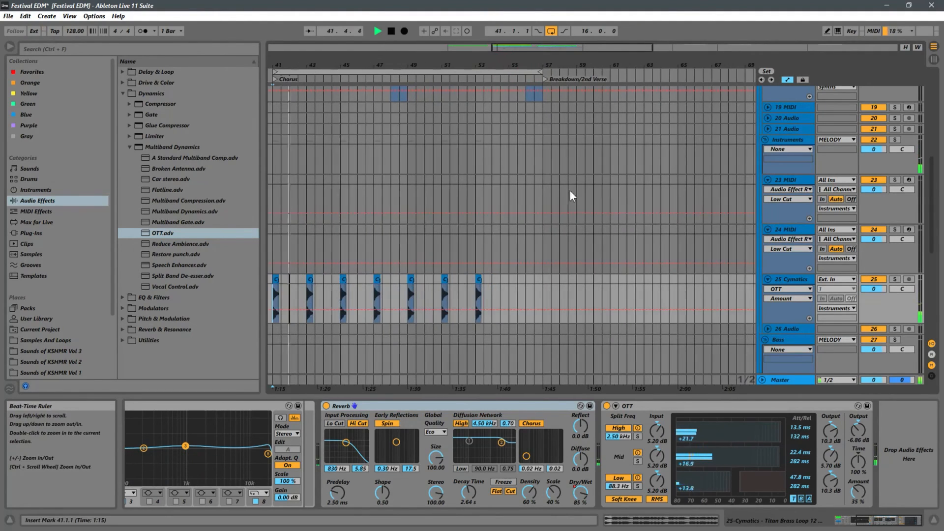
{"action": "left_click_drag", "start_coordinate": [475, 284], "coordinate": [510, 277]}
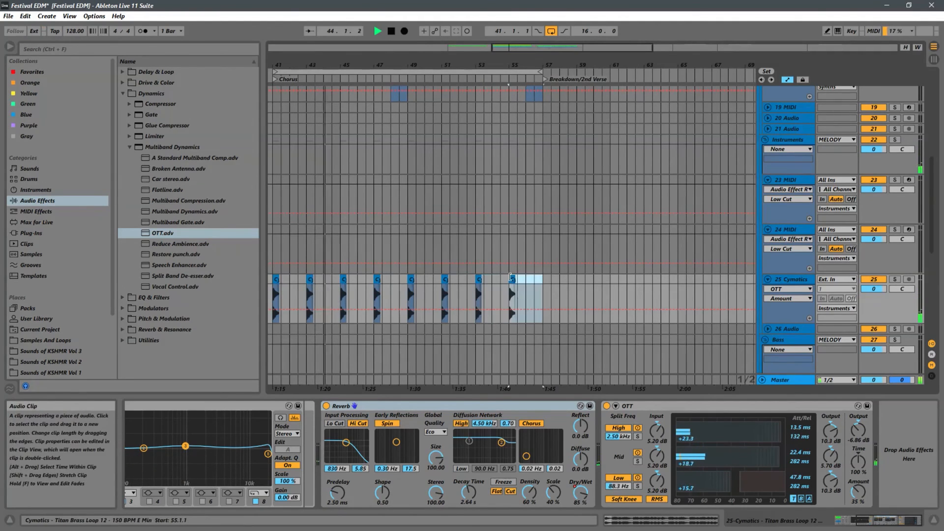
Step: Review the Chorus tracks from drums to brass during playback, stop, and display the Synths group's device chain
{"action": "left_click_drag", "start_coordinate": [490, 61], "coordinate": [559, 17]}
{"action": "scroll", "coordinate": [585, 276], "scroll_direction": "up", "scroll_amount": 2}
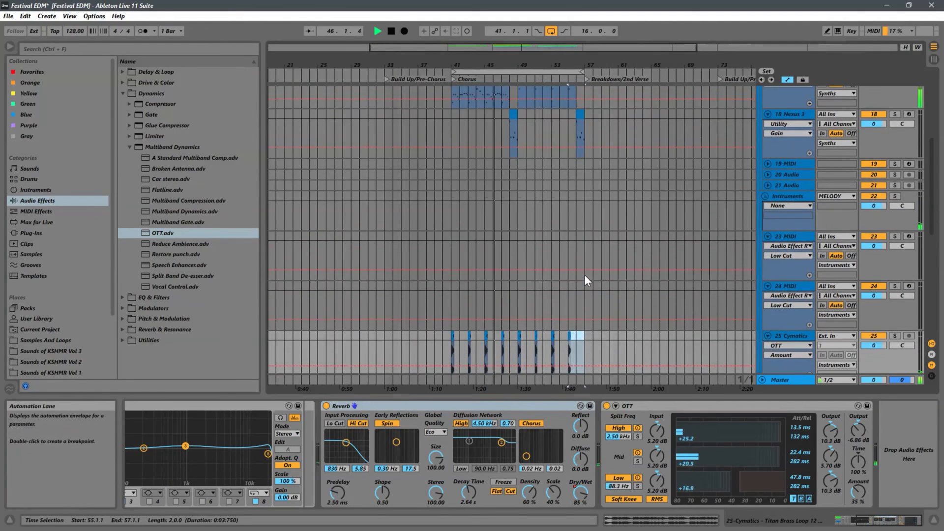
{"action": "scroll", "coordinate": [585, 276], "scroll_direction": "up", "scroll_amount": 5}
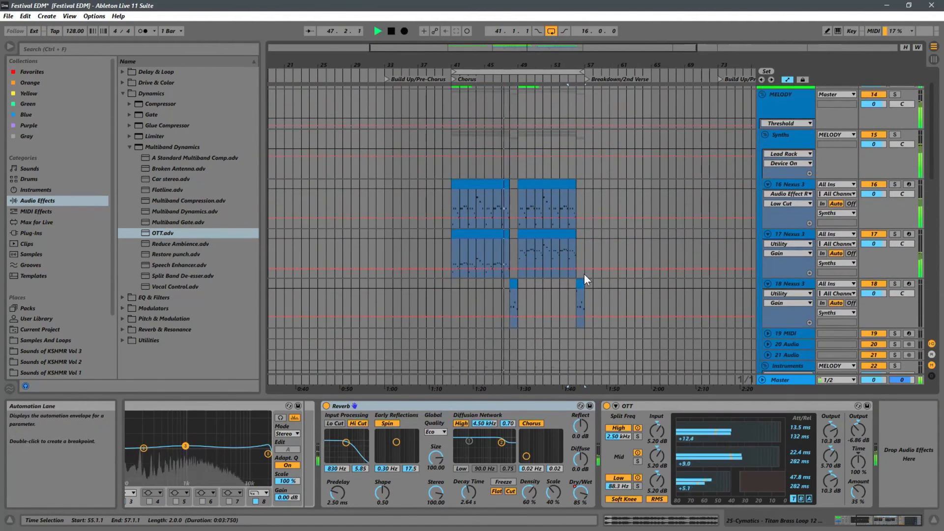
{"action": "scroll", "coordinate": [584, 274], "scroll_direction": "up", "scroll_amount": 2}
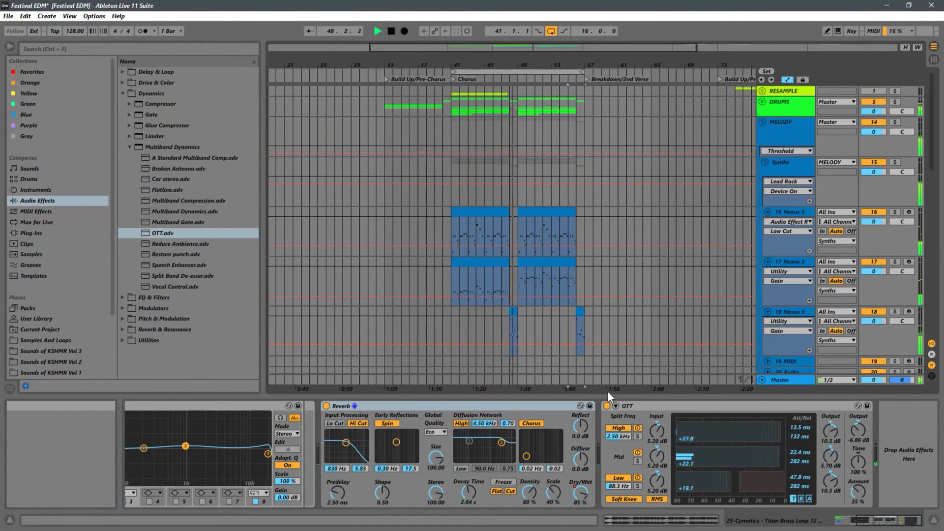
{"action": "scroll", "coordinate": [593, 240], "scroll_direction": "down", "scroll_amount": 2}
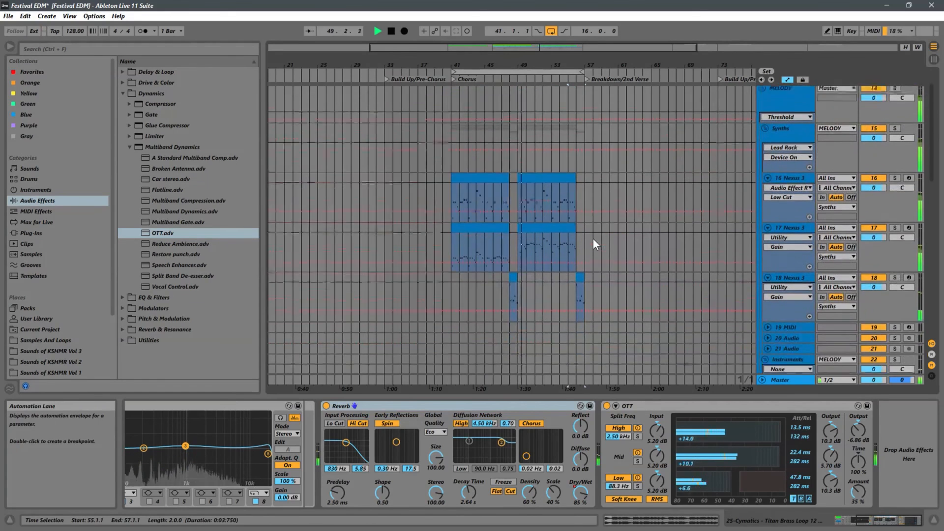
{"action": "scroll", "coordinate": [593, 238], "scroll_direction": "down", "scroll_amount": 6}
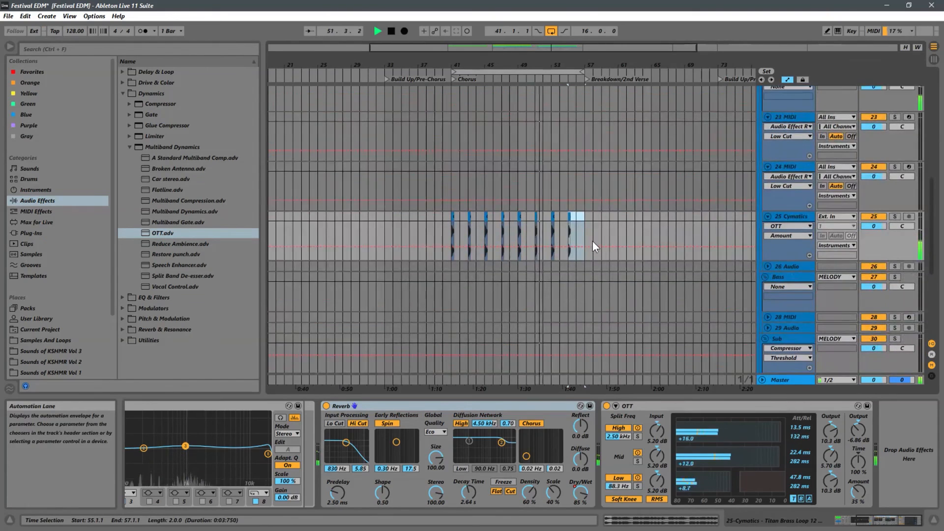
{"action": "scroll", "coordinate": [592, 241], "scroll_direction": "up", "scroll_amount": 8}
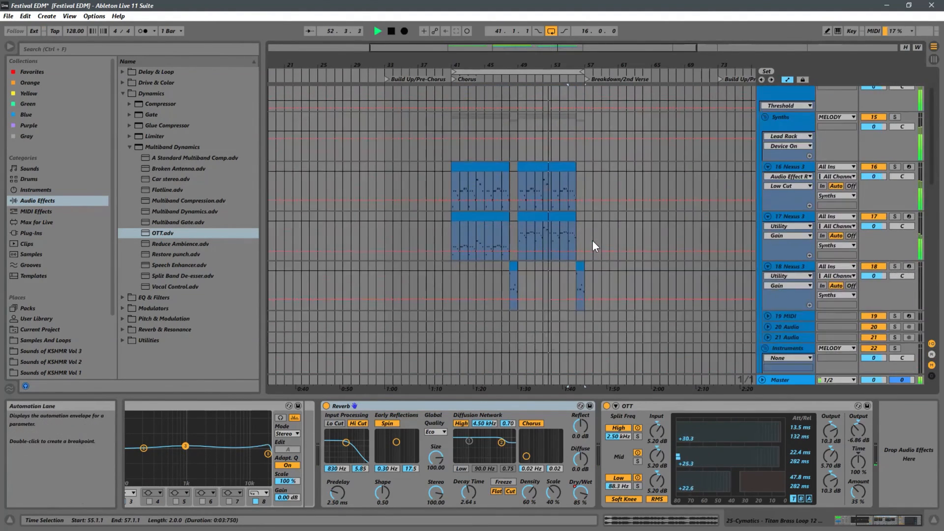
{"action": "scroll", "coordinate": [593, 241], "scroll_direction": "up", "scroll_amount": 3}
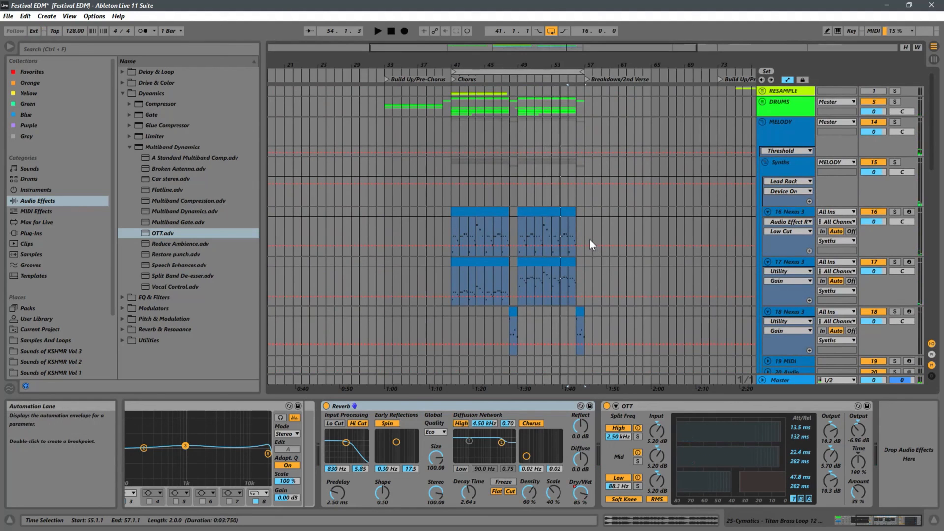
{"action": "left_click", "coordinate": [799, 170]}
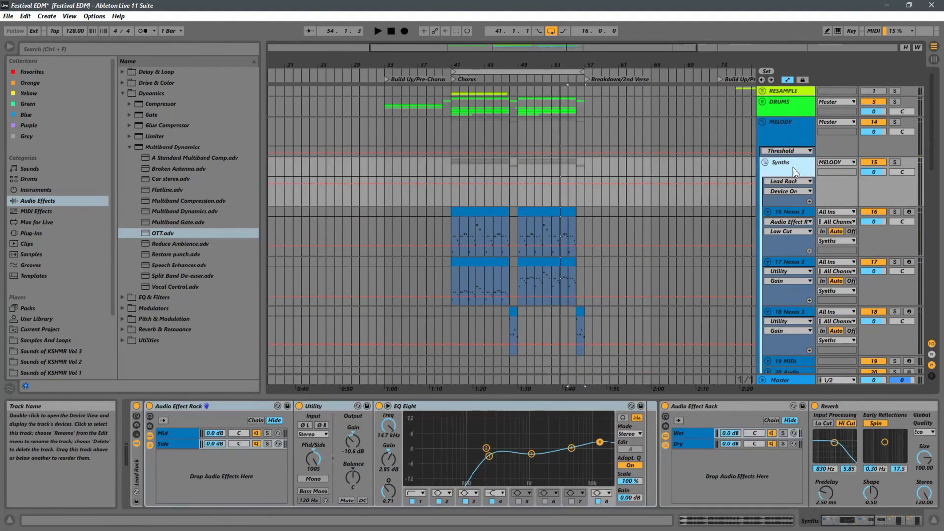